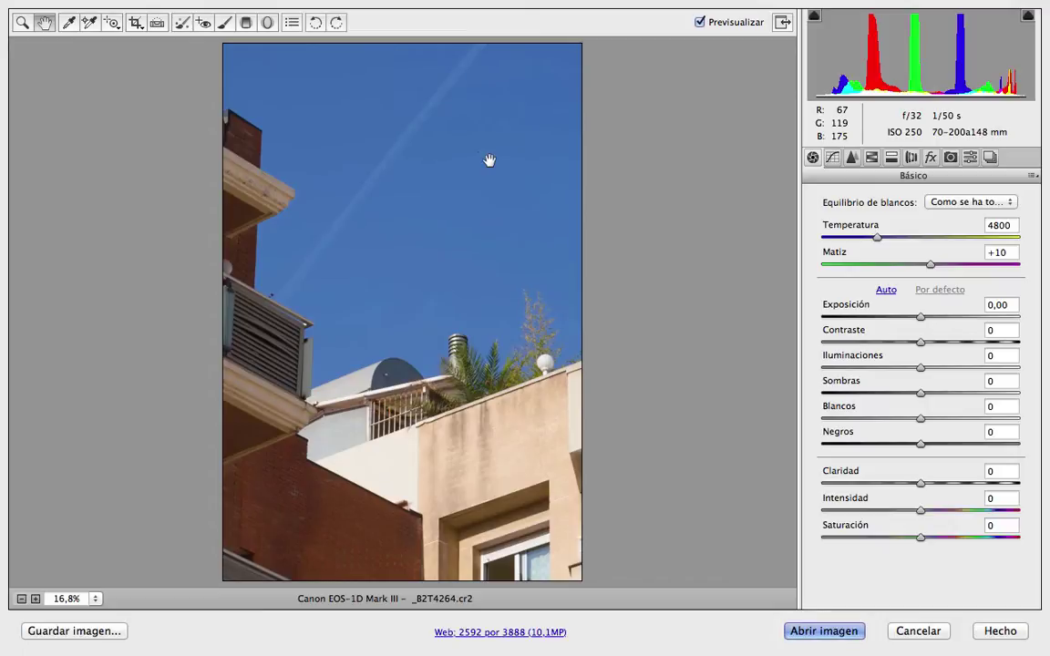
Step: Zoom to 100% and pan across the sky to find the dark dust spots beside the contrail
left_click(95, 599)
left_click(139, 556)
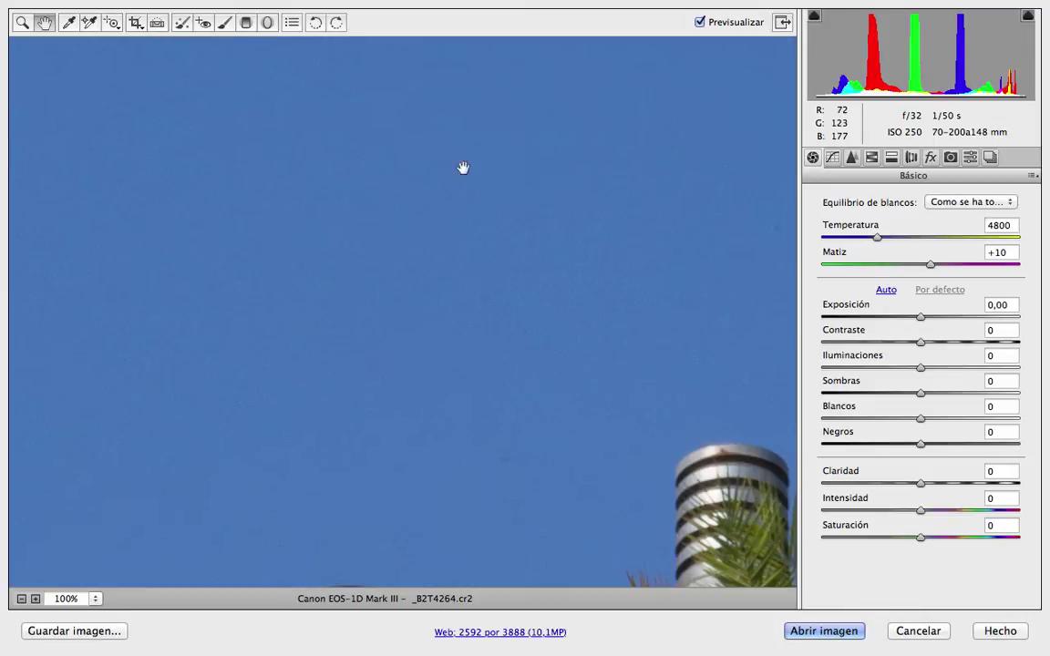
left_click_drag(462, 169, 288, 243)
left_click_drag(618, 283, 594, 296)
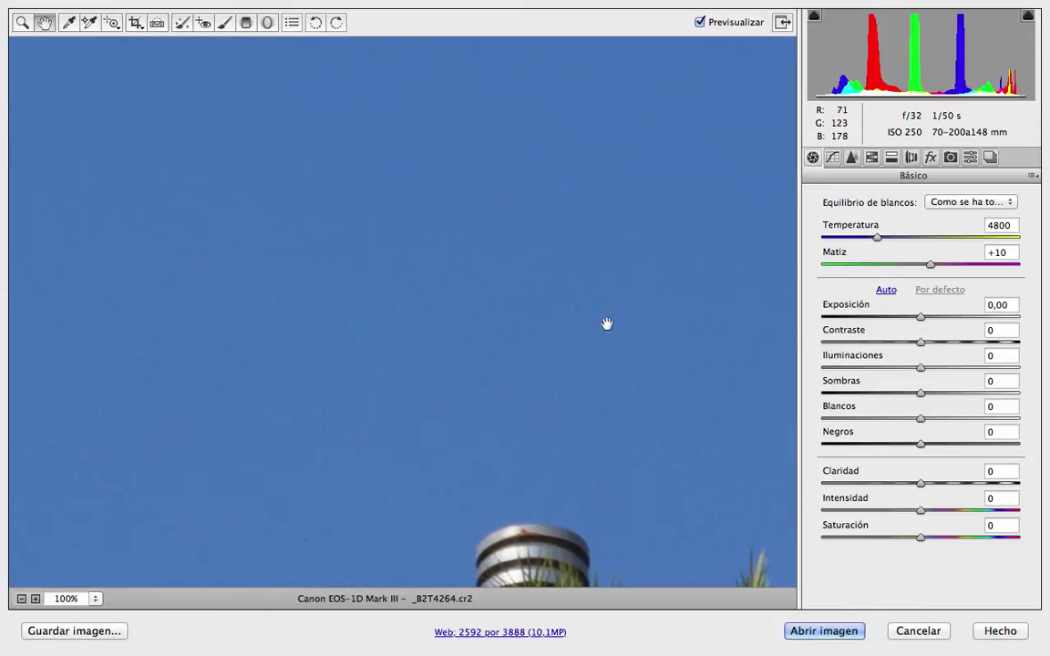
mouse_move(652, 275)
left_mouse_down()
mouse_move(475, 223)
mouse_move(566, 414)
left_mouse_up()
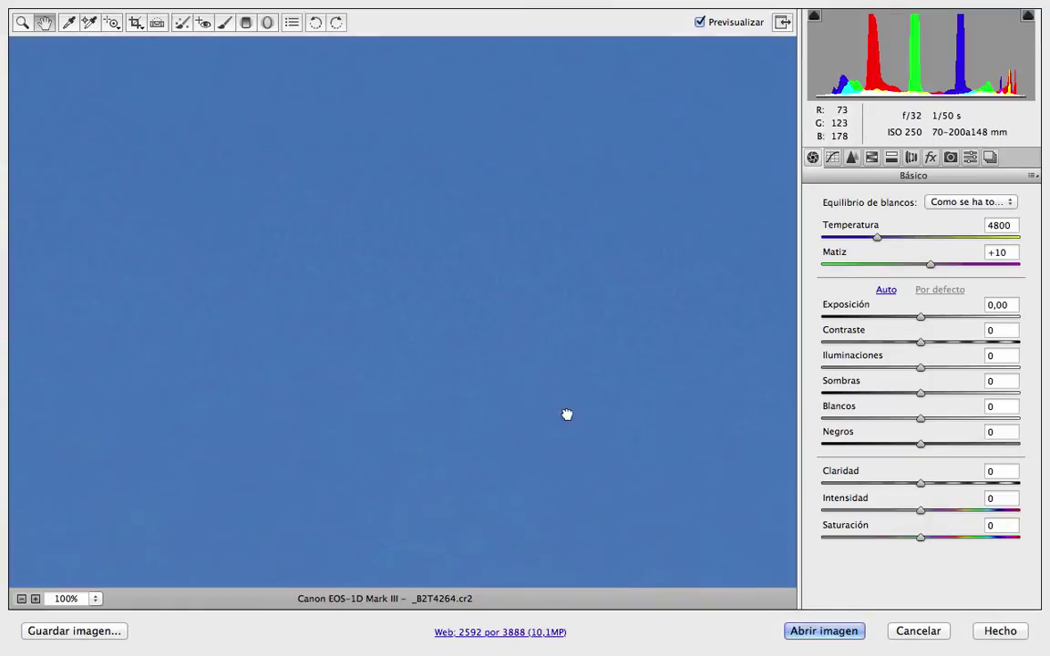
left_click_drag(560, 330, 570, 440)
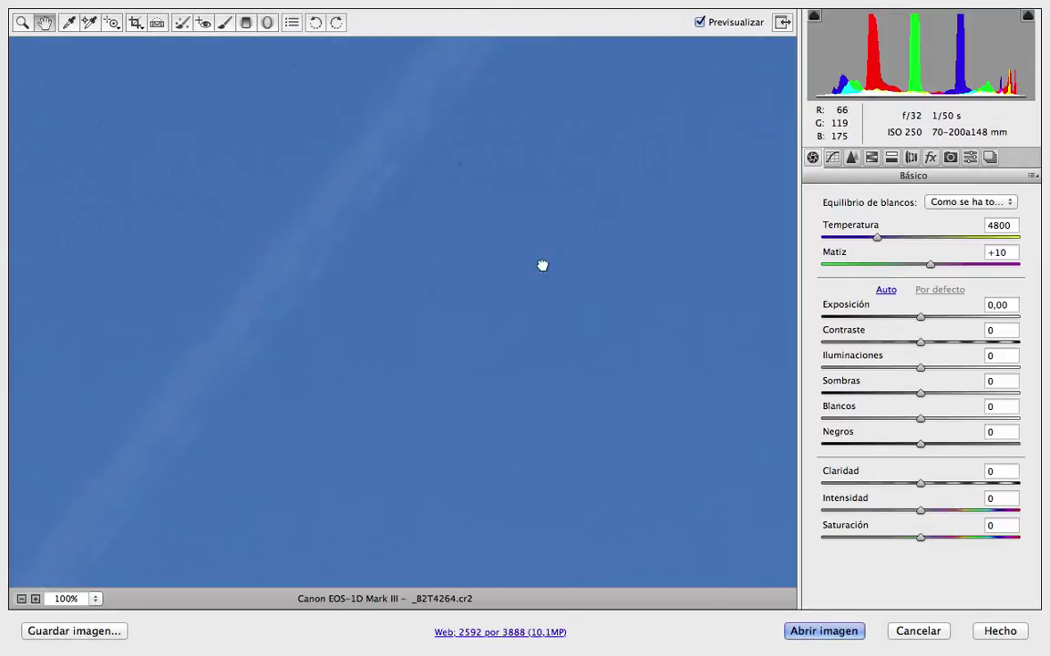
left_click_drag(490, 101, 363, 227)
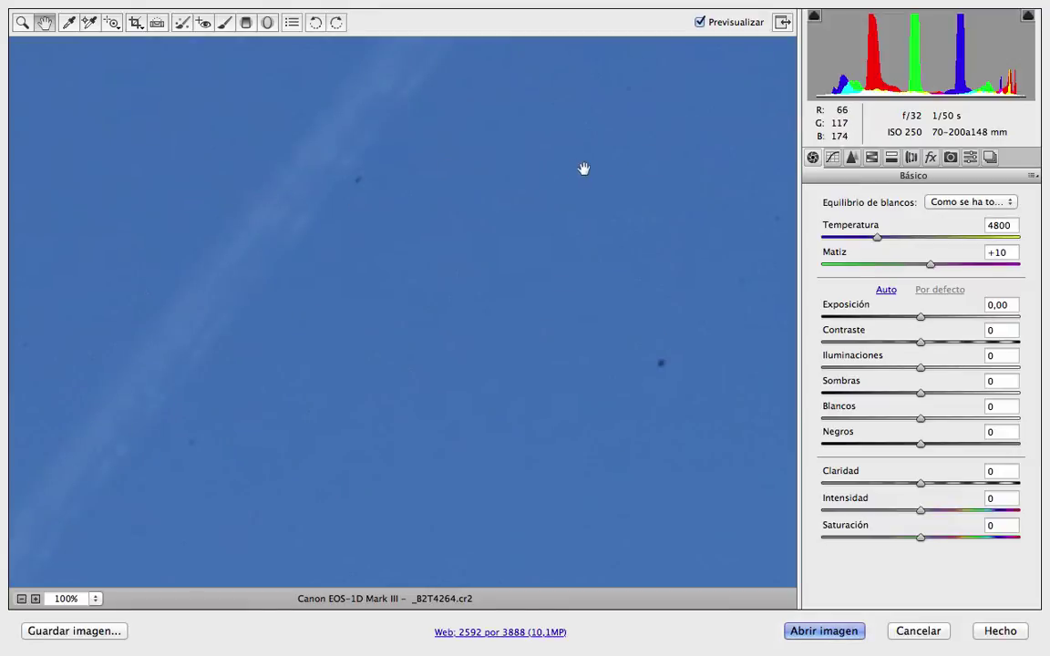
left_click_drag(583, 168, 472, 178)
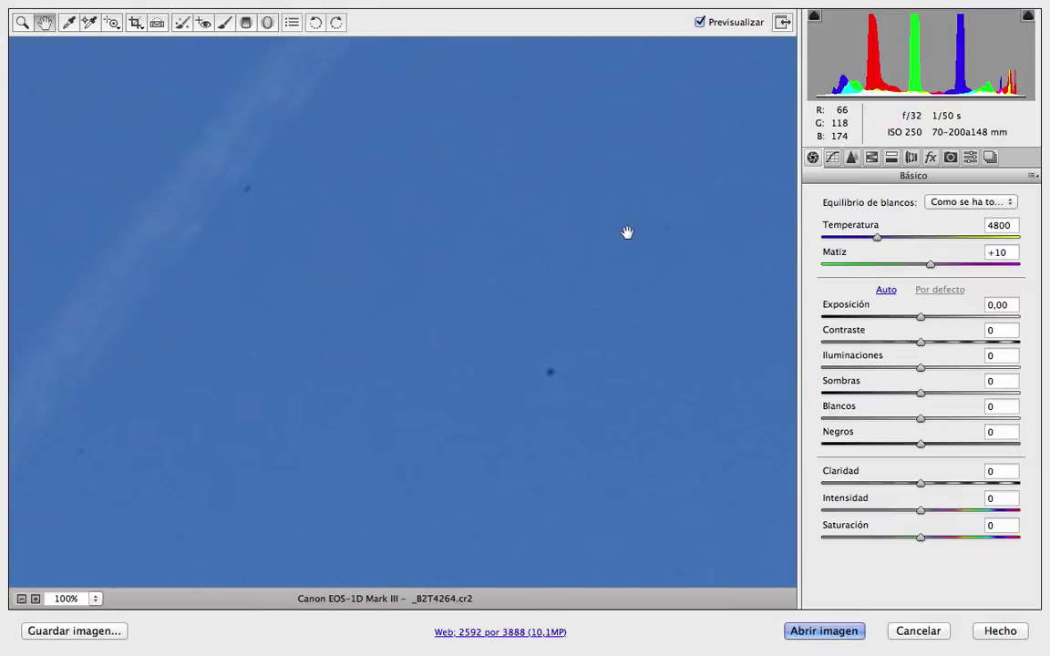
Step: Fit the whole photo in the preview using the Encajar en vista zoom option
left_click(102, 601)
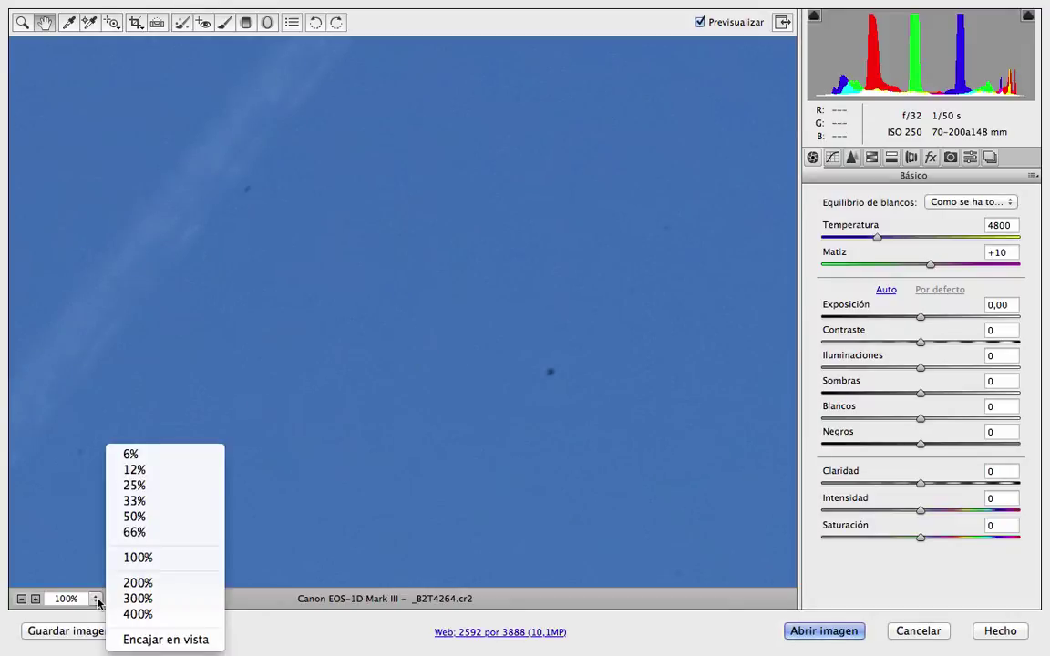
left_click(147, 641)
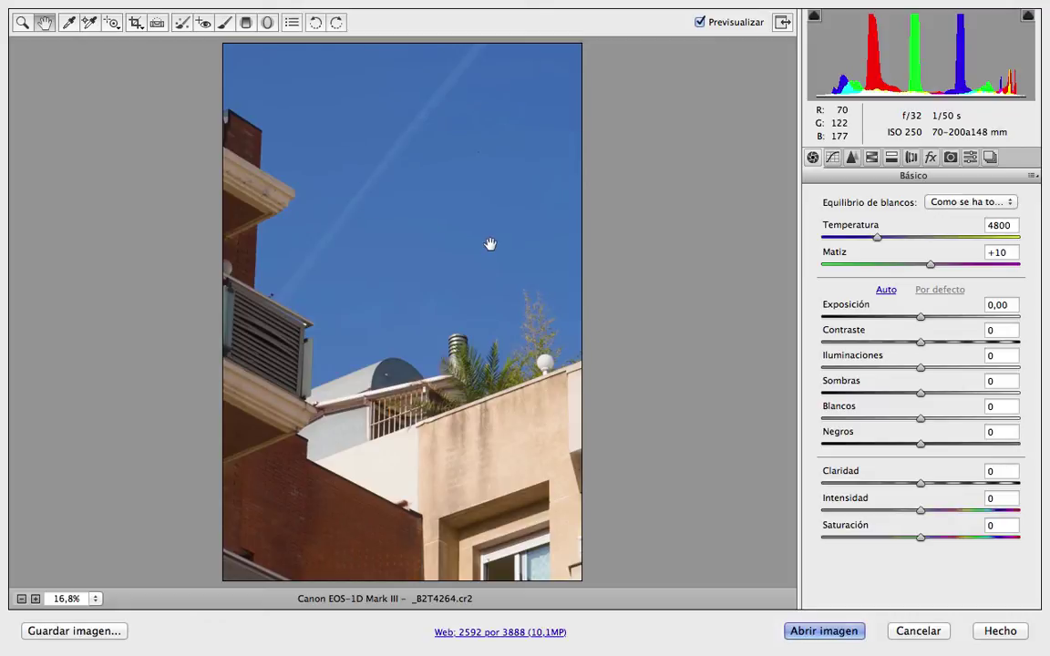
Step: Zoom back to 100% and pan to the open sky near the faint contrail
left_click(95, 598)
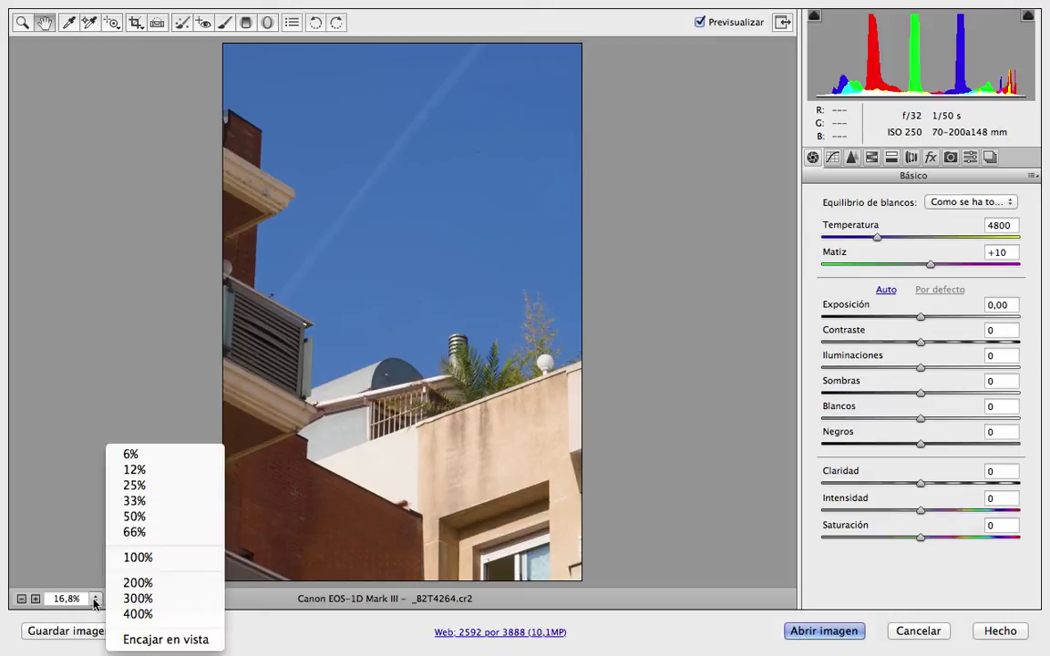
left_click(143, 558)
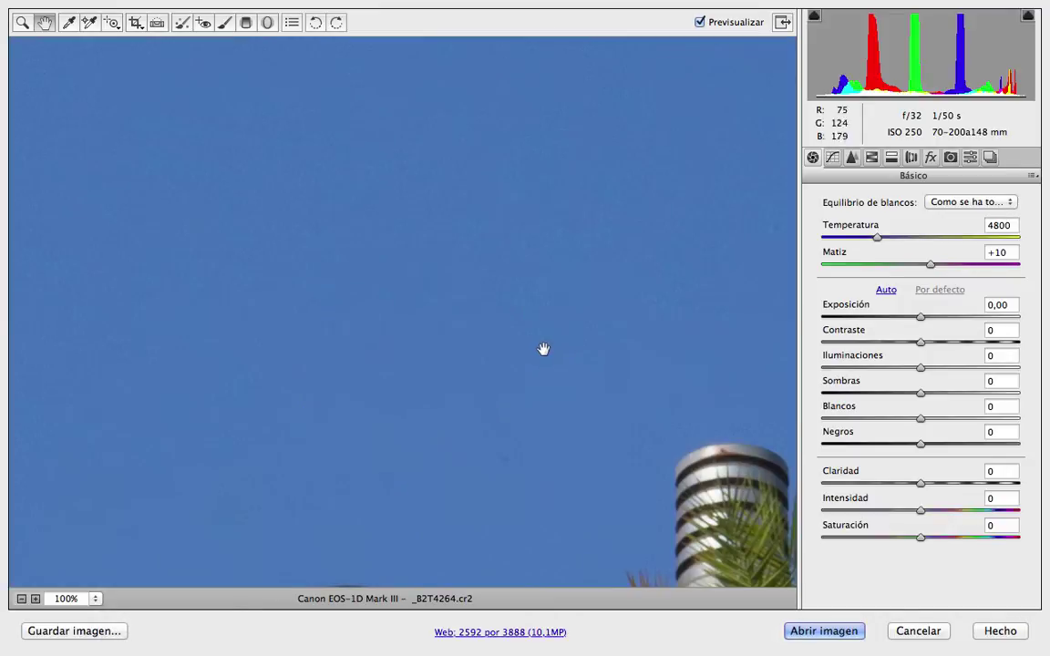
left_click_drag(476, 258, 314, 339)
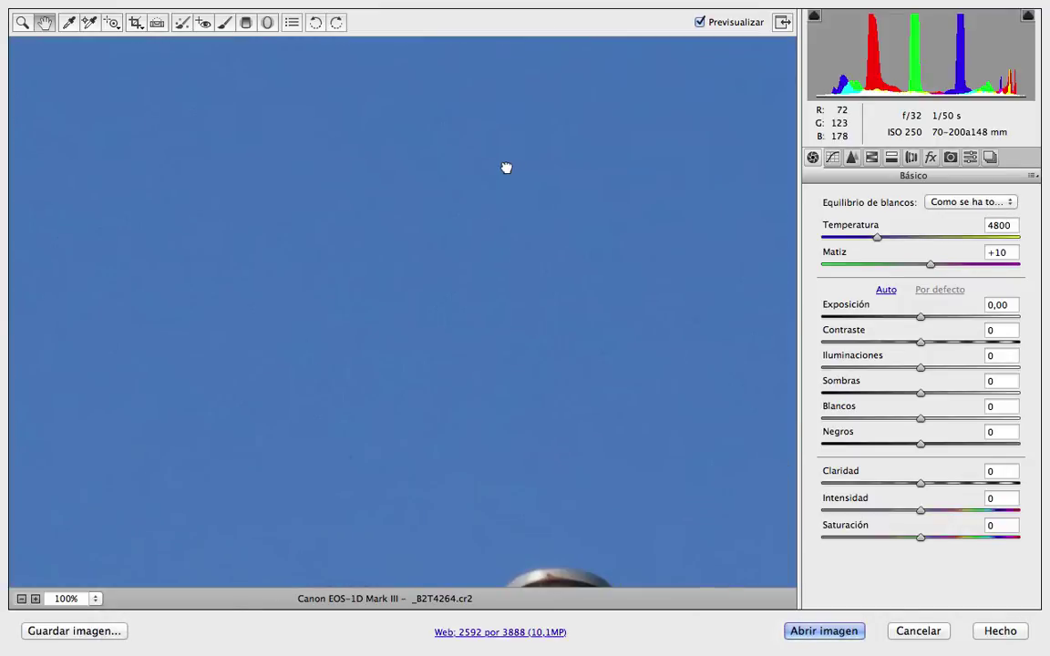
left_click_drag(506, 168, 347, 188)
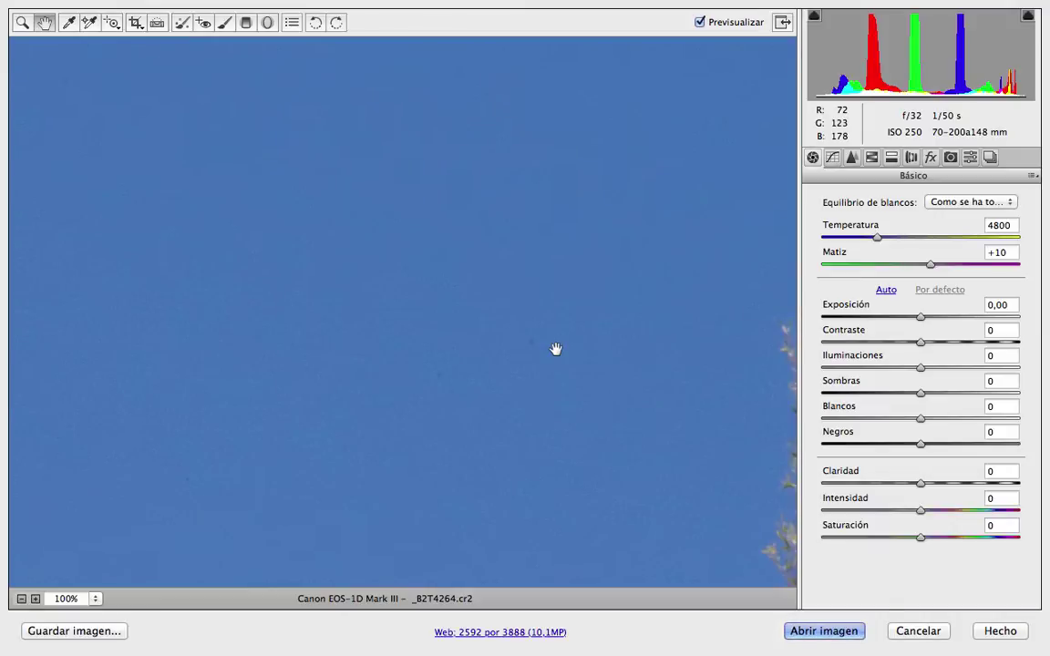
left_click_drag(546, 347, 368, 267)
left_click_drag(673, 325, 740, 321)
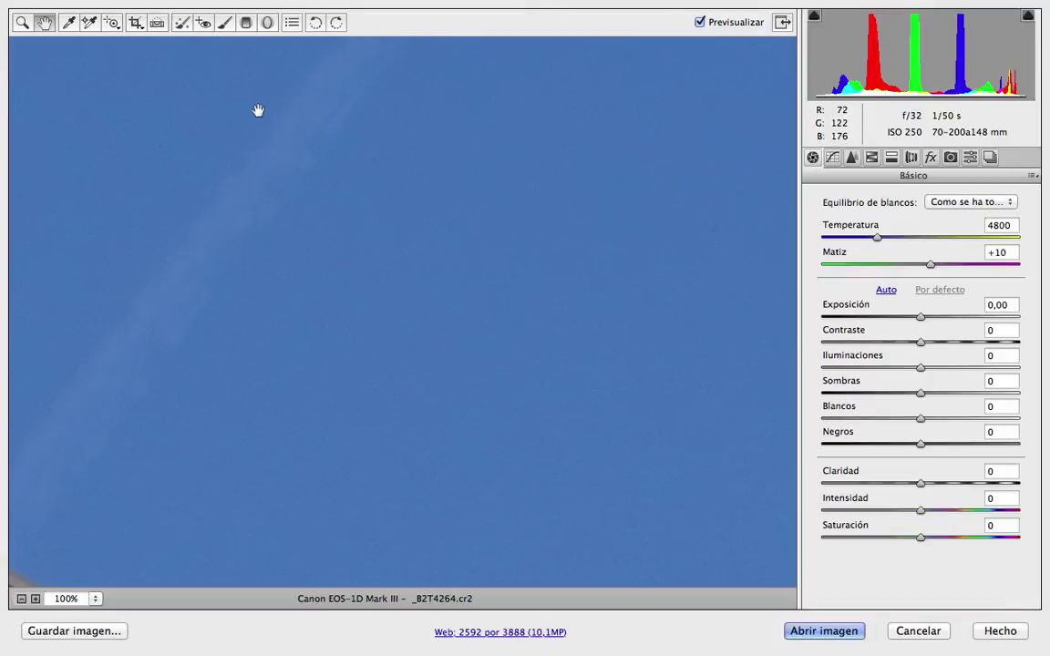
Step: Heal three sky dust spots with Spot Removal, moving the top-centre patch's source onto clean sky
left_click(182, 23)
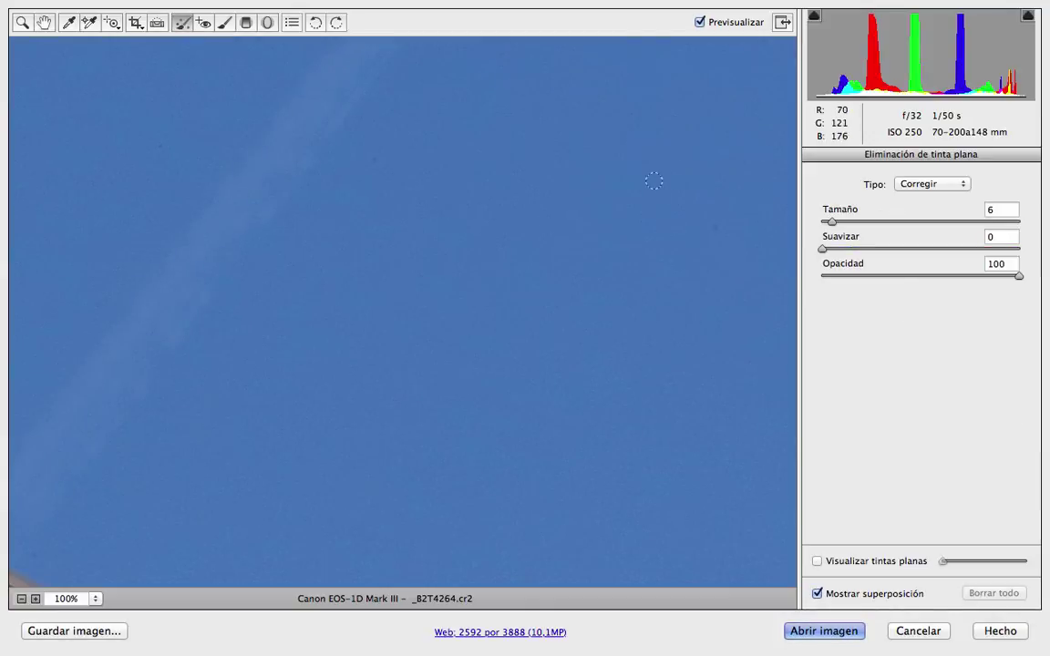
left_click(374, 160)
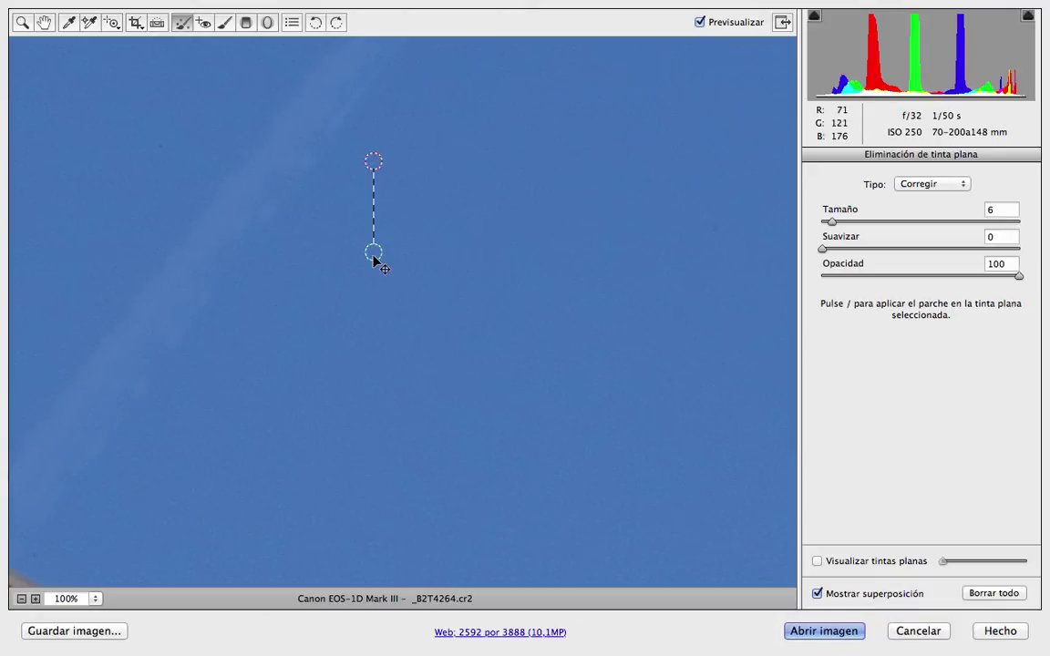
left_click_drag(374, 255, 429, 161)
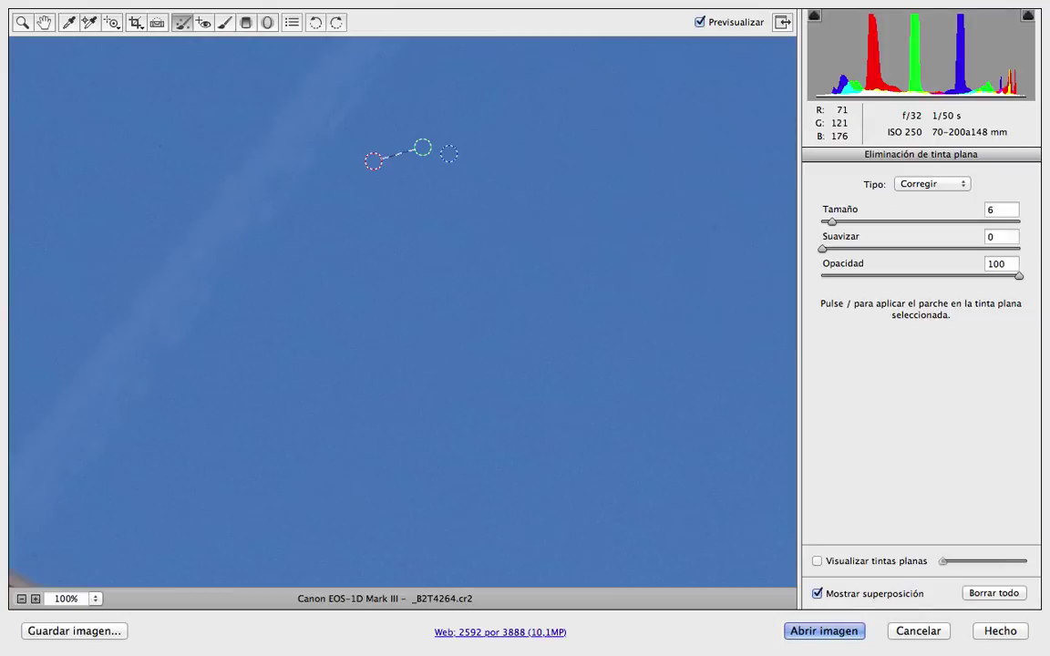
left_click(715, 230)
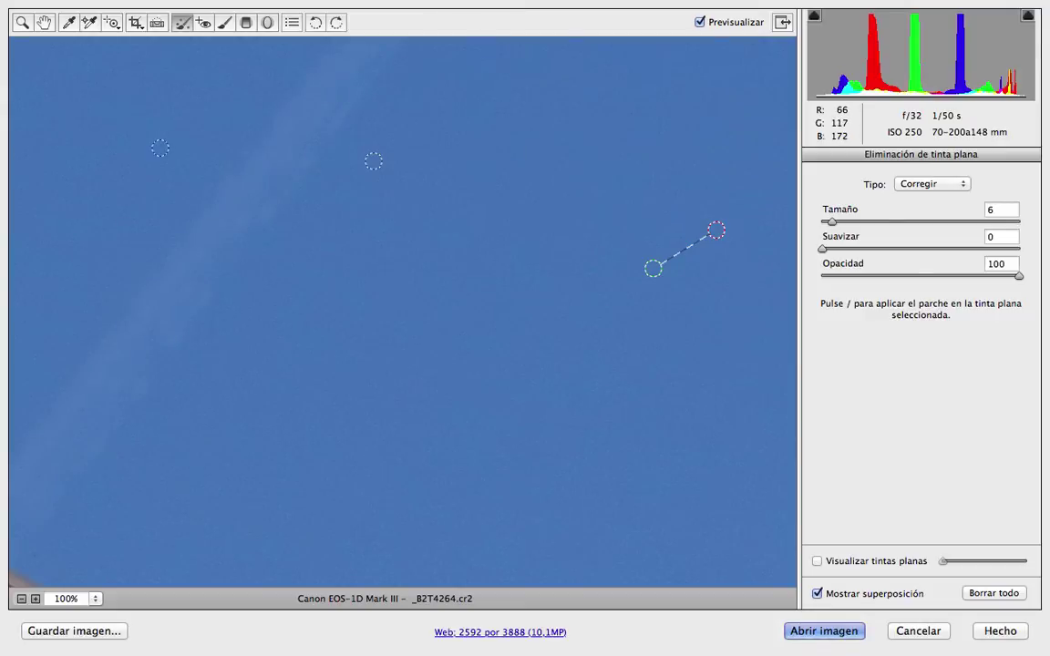
left_click(160, 147)
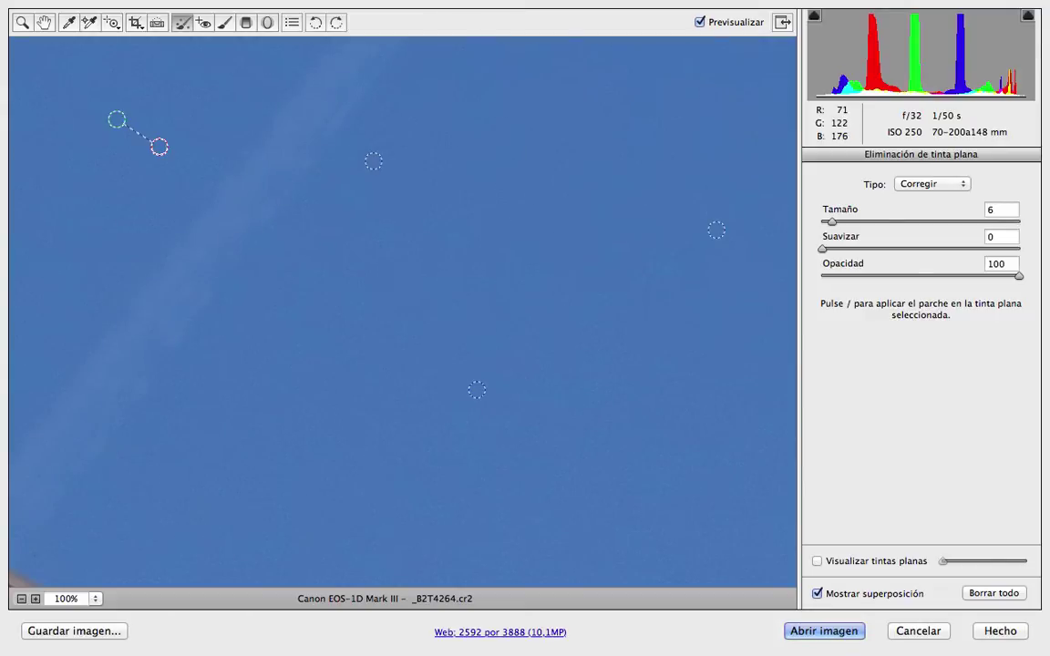
Step: Toggle Mostrar superposición repeatedly to compare, ending with the spot circles hidden
left_click(818, 594)
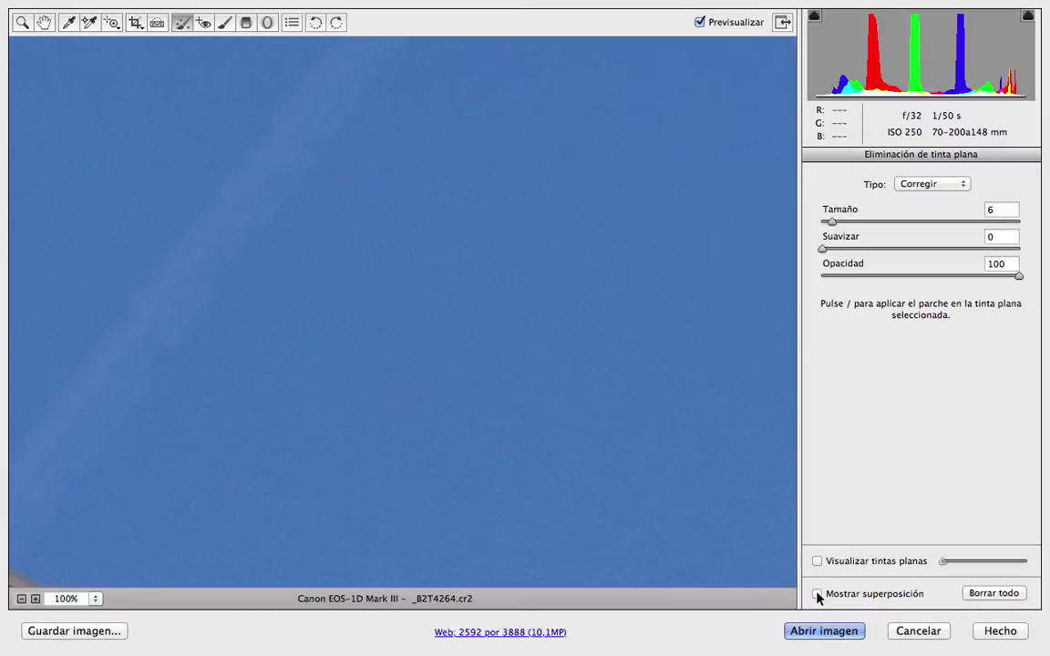
left_click(817, 594)
left_click(818, 594)
left_click(818, 594)
left_click(817, 595)
left_click(817, 594)
left_click(817, 595)
left_click(817, 595)
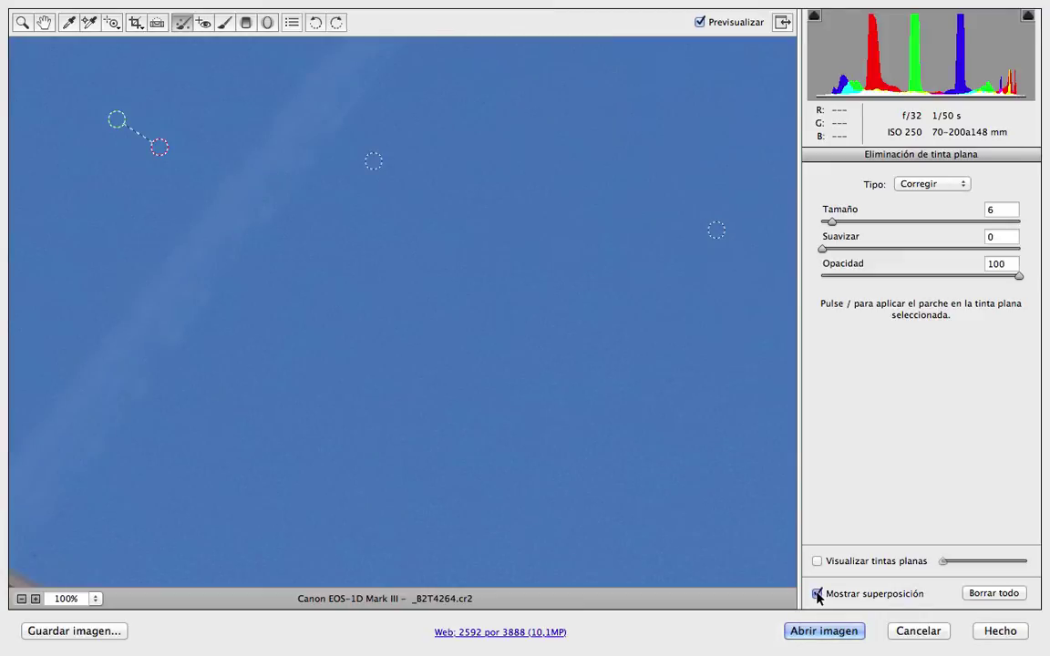
left_click(817, 594)
left_click(818, 594)
left_click(818, 594)
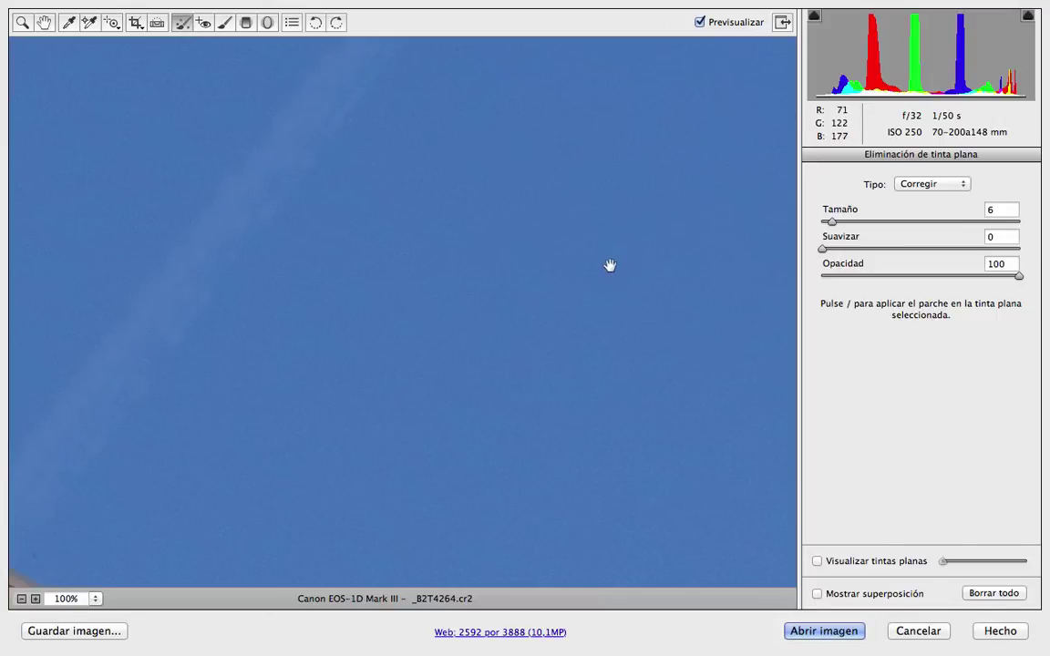
Step: Pan to the right edge of the sky, heal the dust spot there, and reshow overlays
left_click_drag(609, 265, 312, 462)
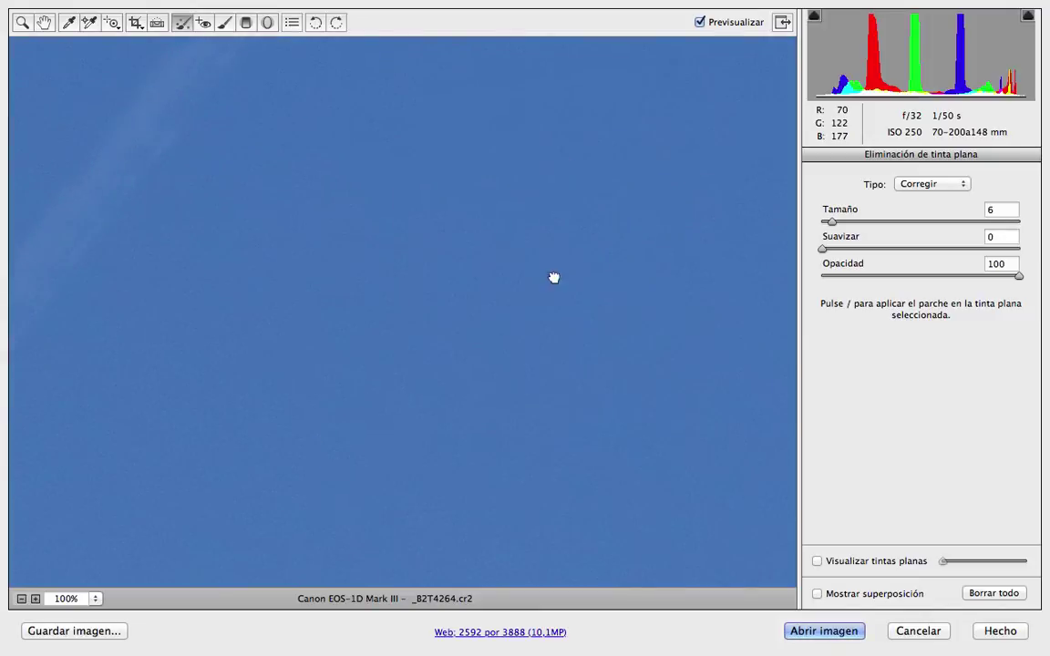
mouse_move(565, 445)
left_mouse_down()
mouse_move(570, 465)
mouse_move(485, 337)
mouse_move(504, 399)
left_mouse_up()
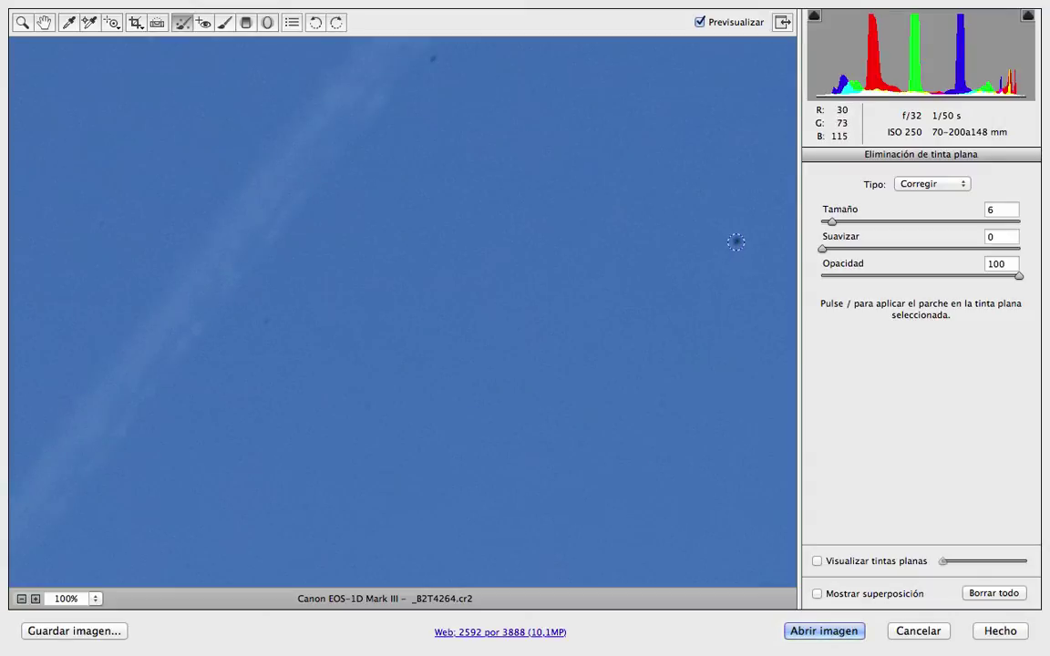
left_click(737, 242)
left_click(817, 593)
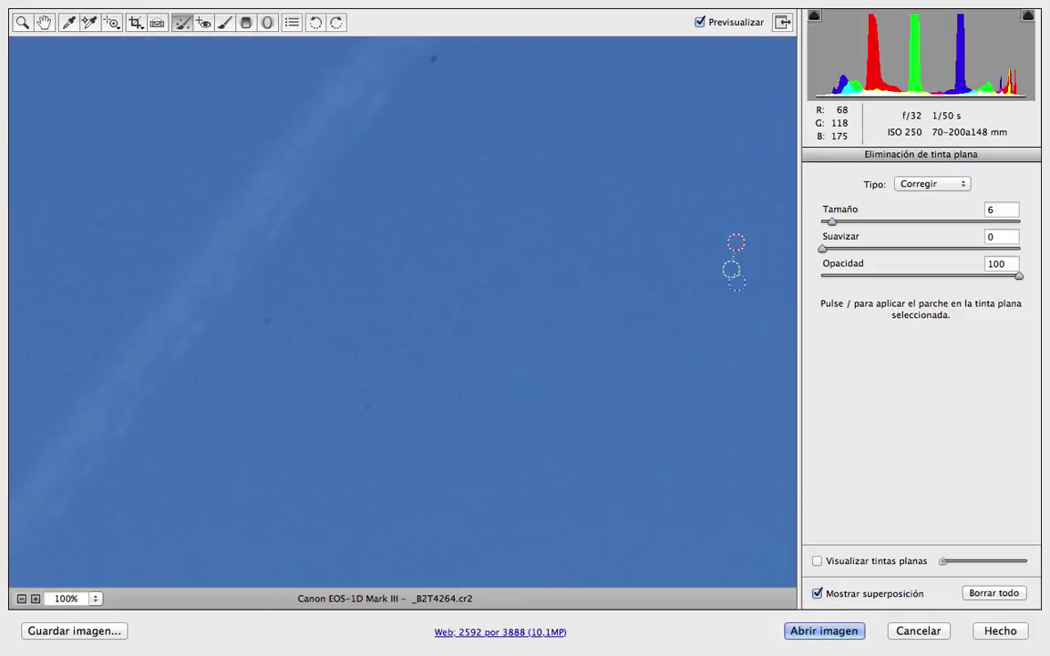
scroll(735, 291, "down", 1)
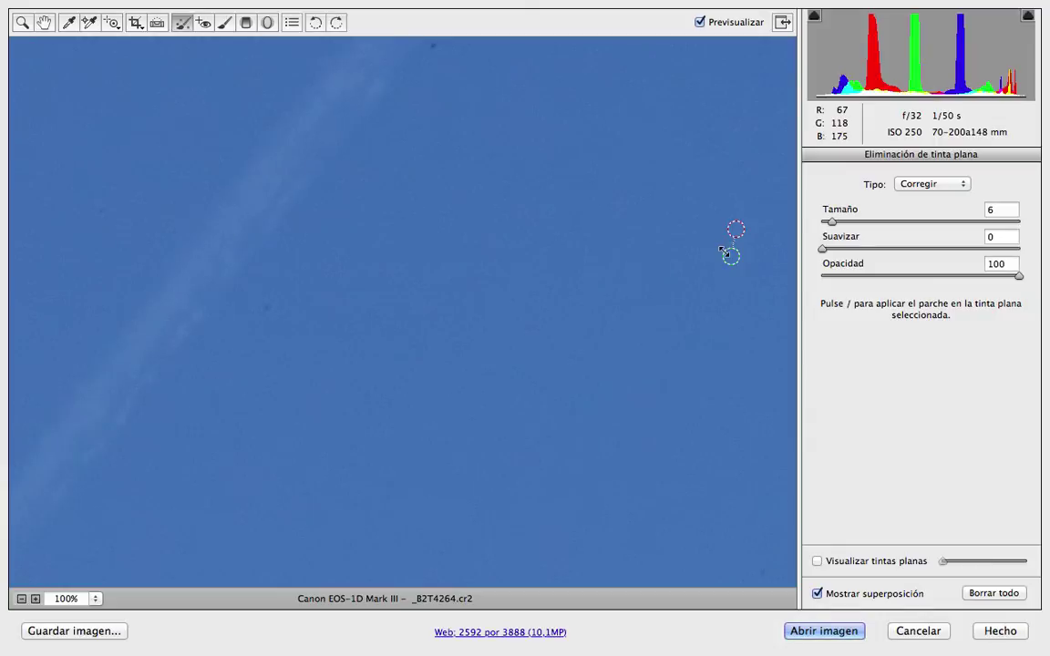
Step: Try Clonar as the spot removal type, then switch it to Corregir
left_click(952, 185)
left_click(951, 197)
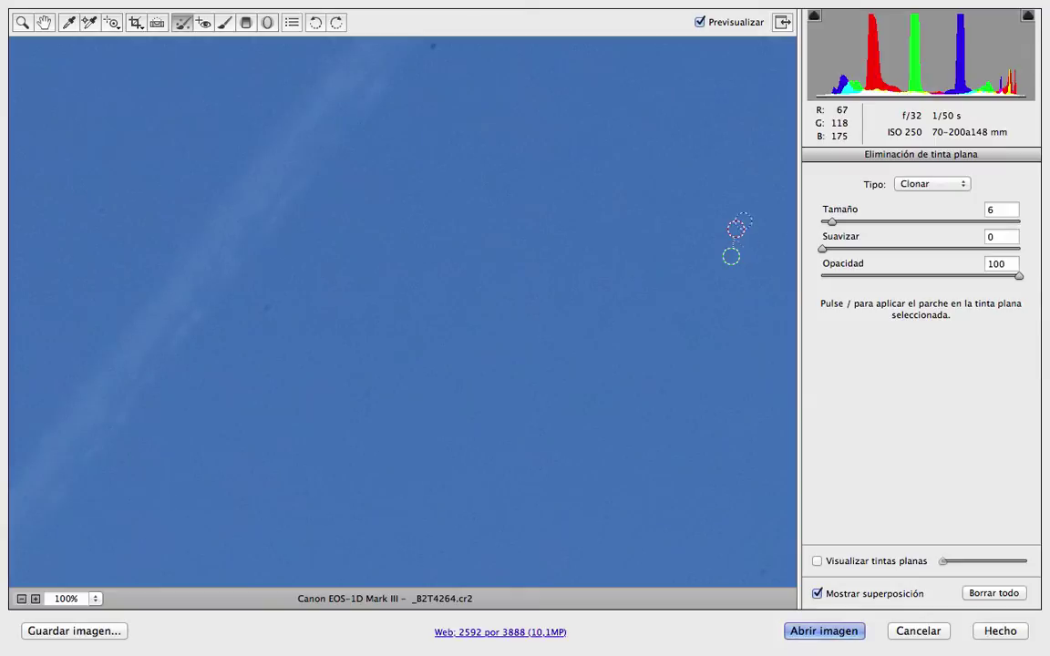
left_click(836, 593)
left_click(836, 594)
left_click(967, 185)
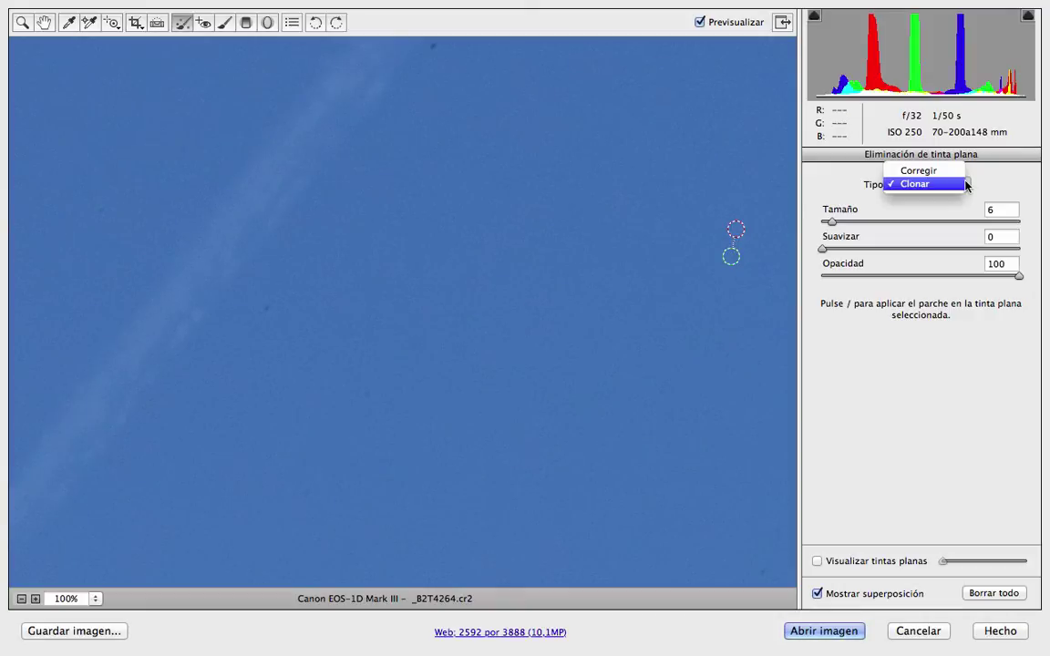
left_click(962, 171)
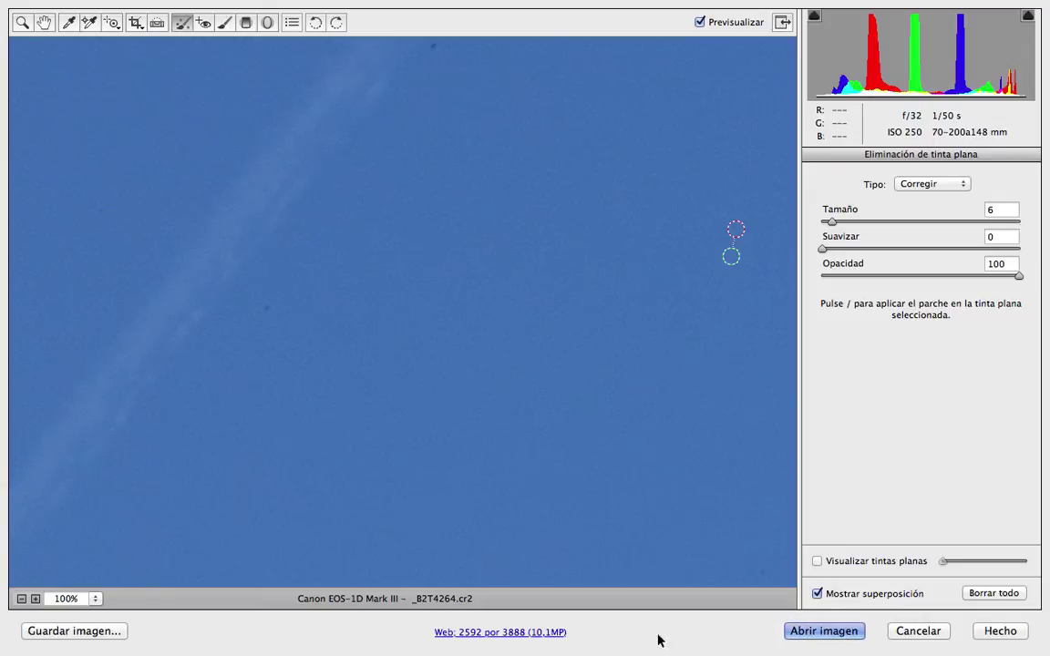
Step: Tune the Visualizar tintas planas threshold until dust specks stand out, then turn it off
left_click(818, 561)
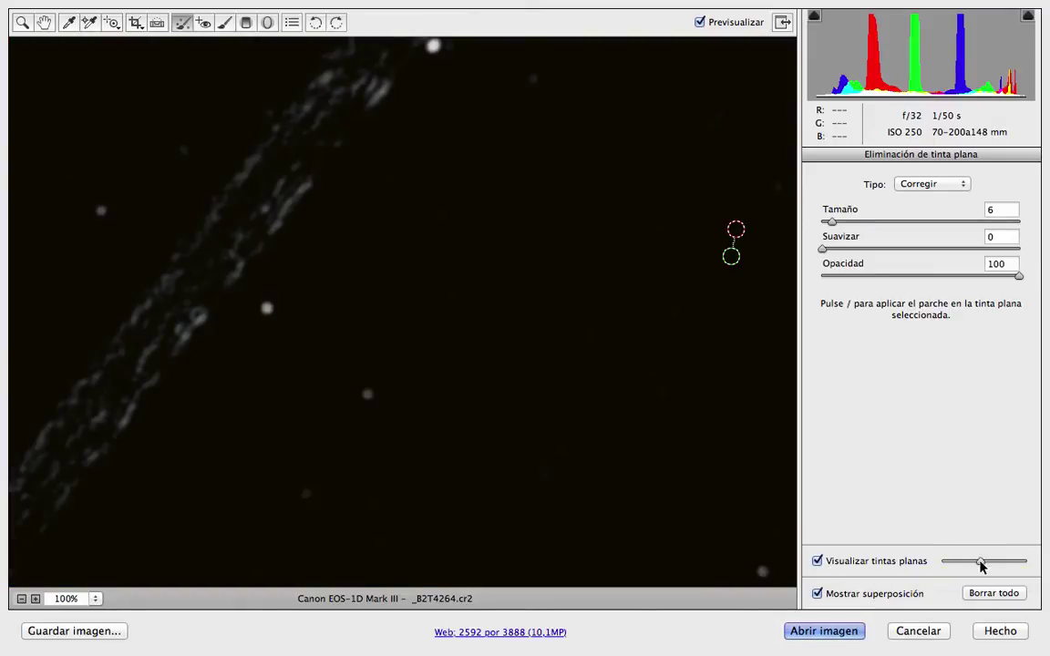
mouse_move(970, 565)
left_mouse_down()
mouse_move(949, 564)
mouse_move(1026, 563)
mouse_move(971, 562)
mouse_move(1004, 560)
left_mouse_up()
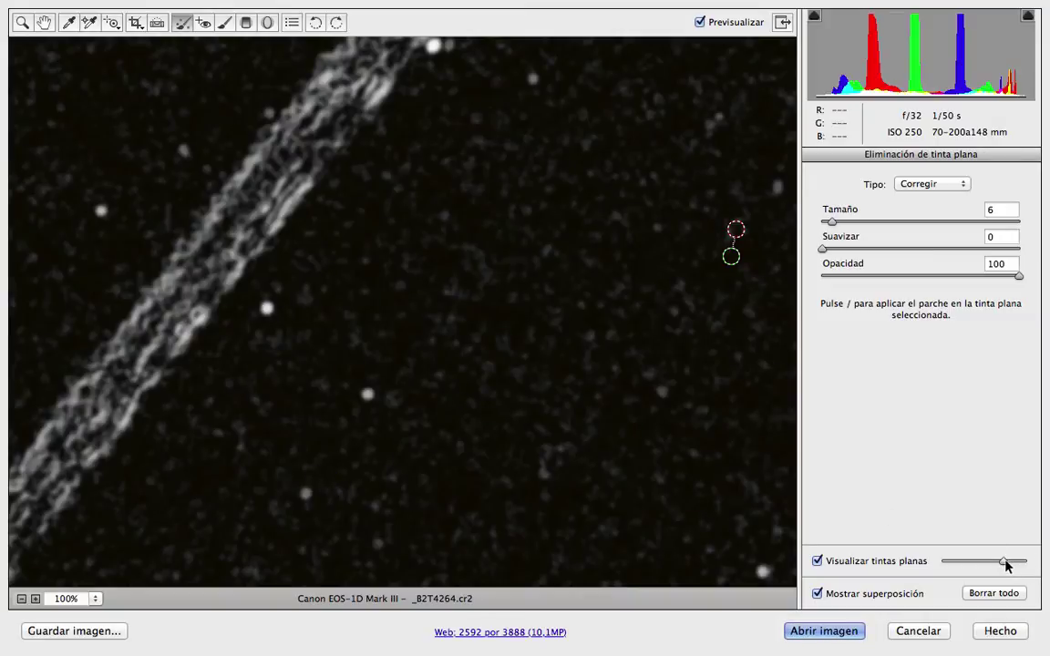
left_click_drag(1006, 565, 1001, 565)
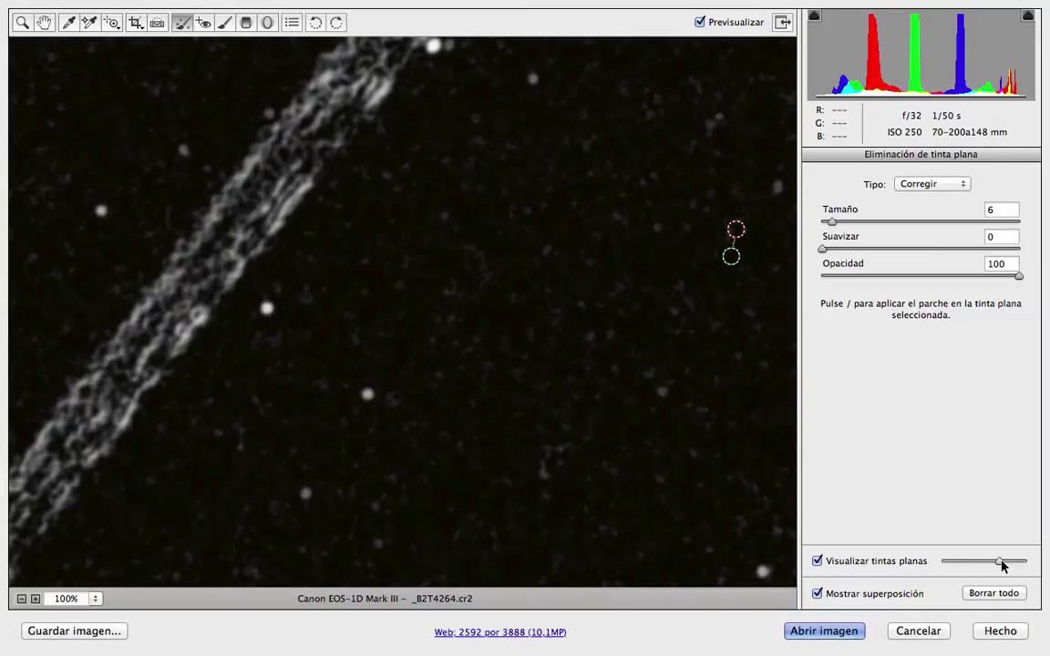
left_click_drag(1001, 565, 992, 563)
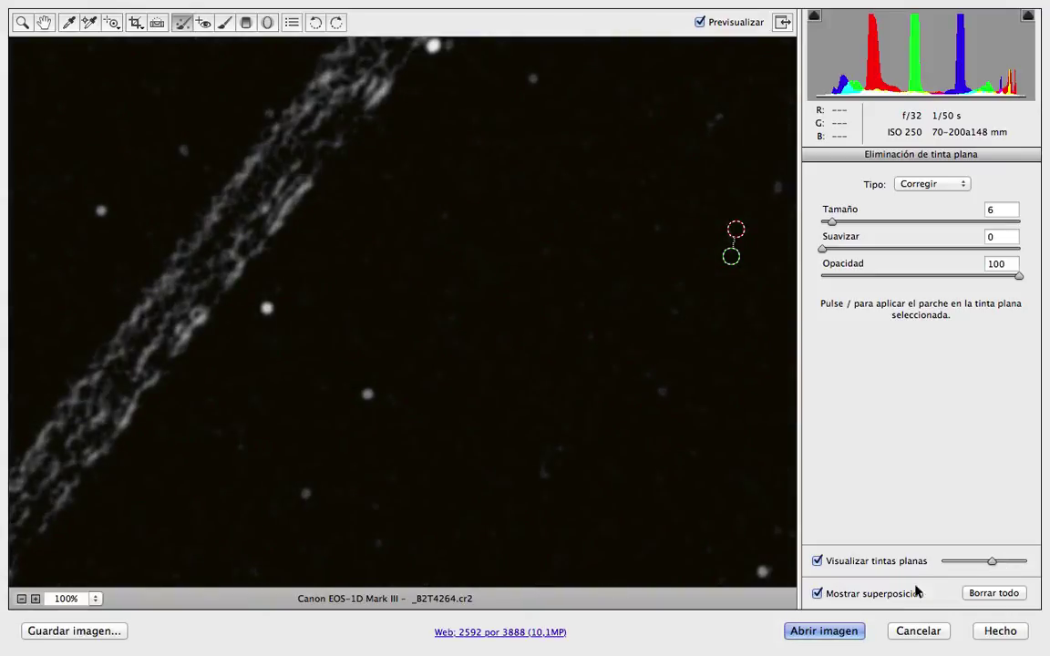
left_click(818, 561)
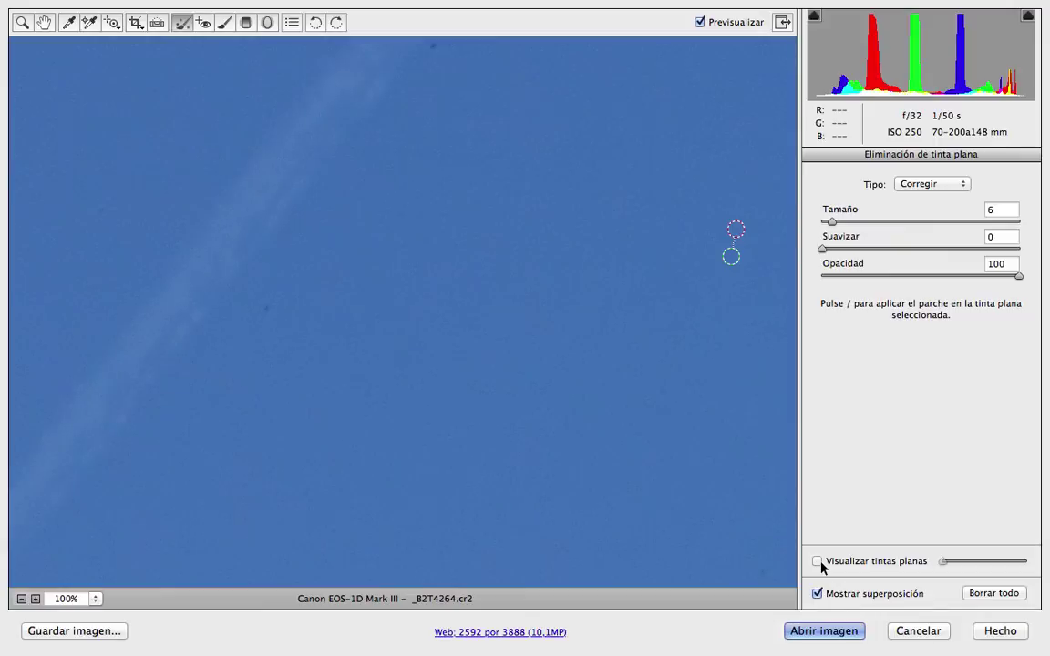
Step: Toggle Visualizar tintas planas off and on, leaving the white-on-black spot view enabled
left_click(820, 563)
left_click(820, 564)
left_click(817, 561)
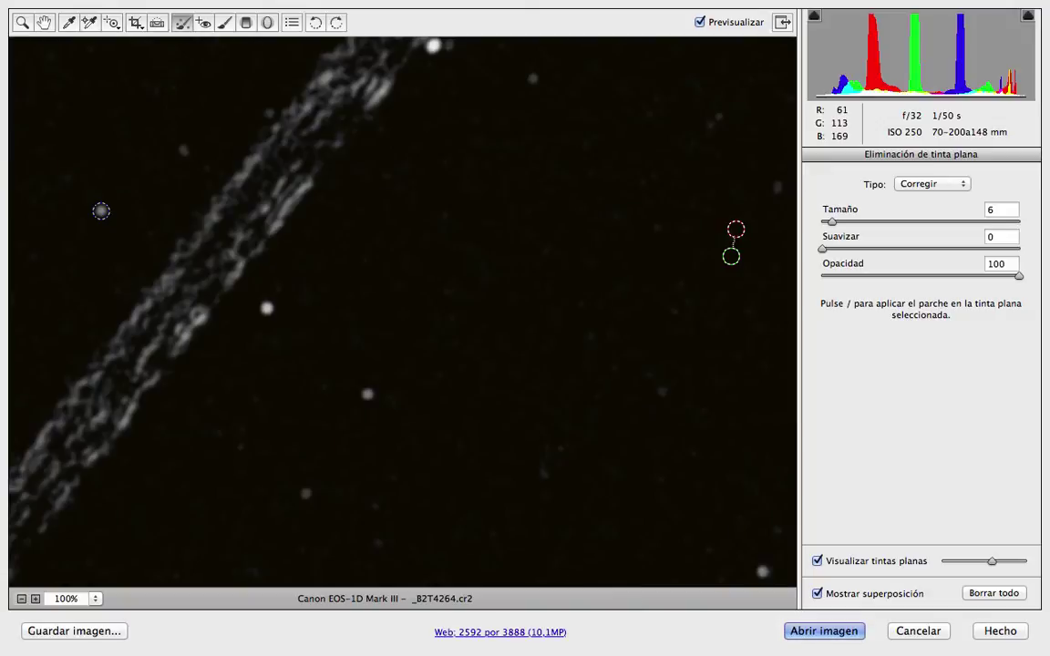
Step: Heal the upper-left speck, raise Tamaño to 10, heal the speck left of centre, and pan
left_click(101, 210)
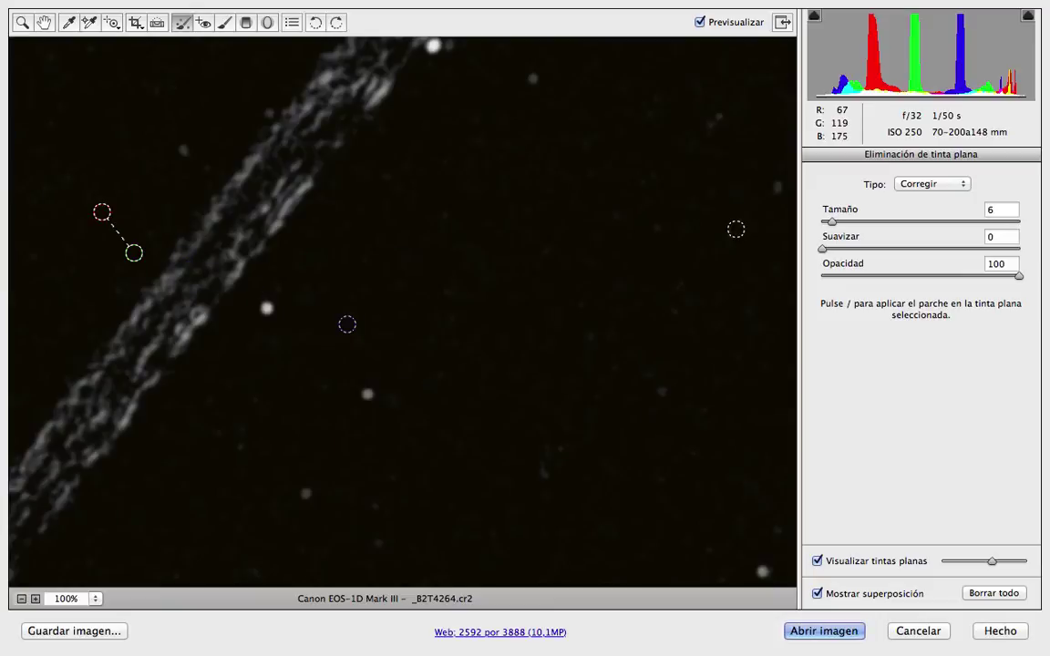
left_click(831, 224)
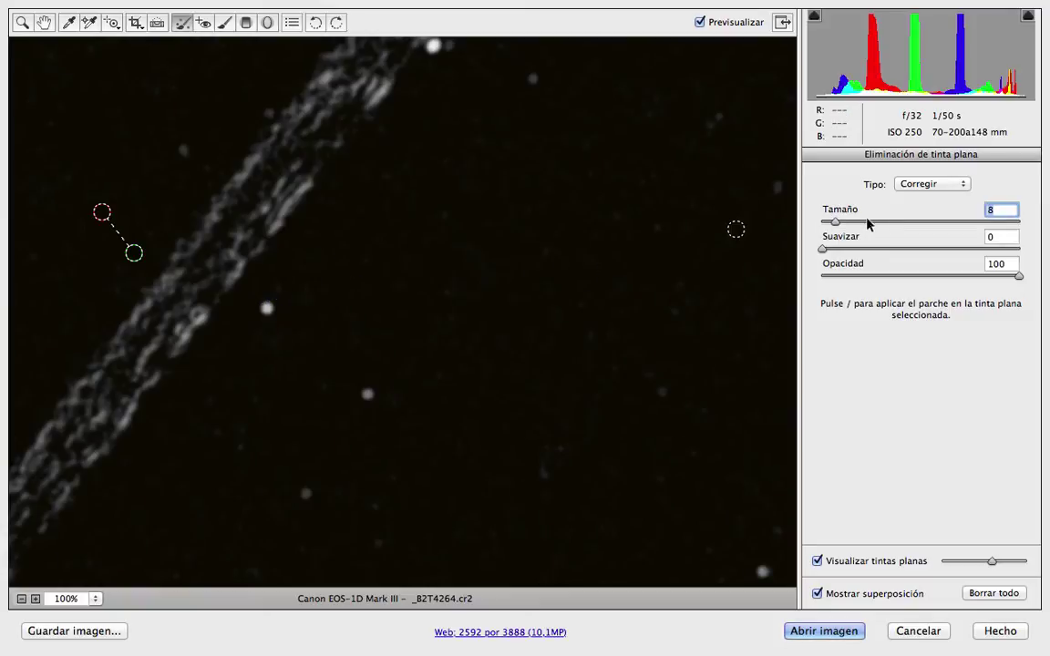
left_click_drag(839, 220, 844, 220)
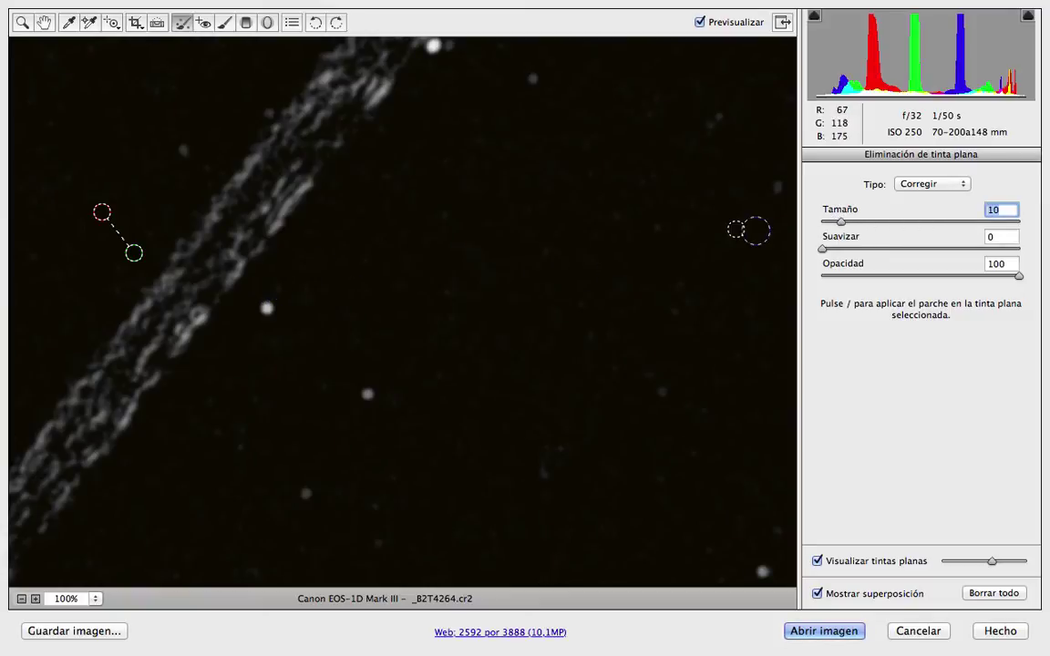
left_click(265, 308)
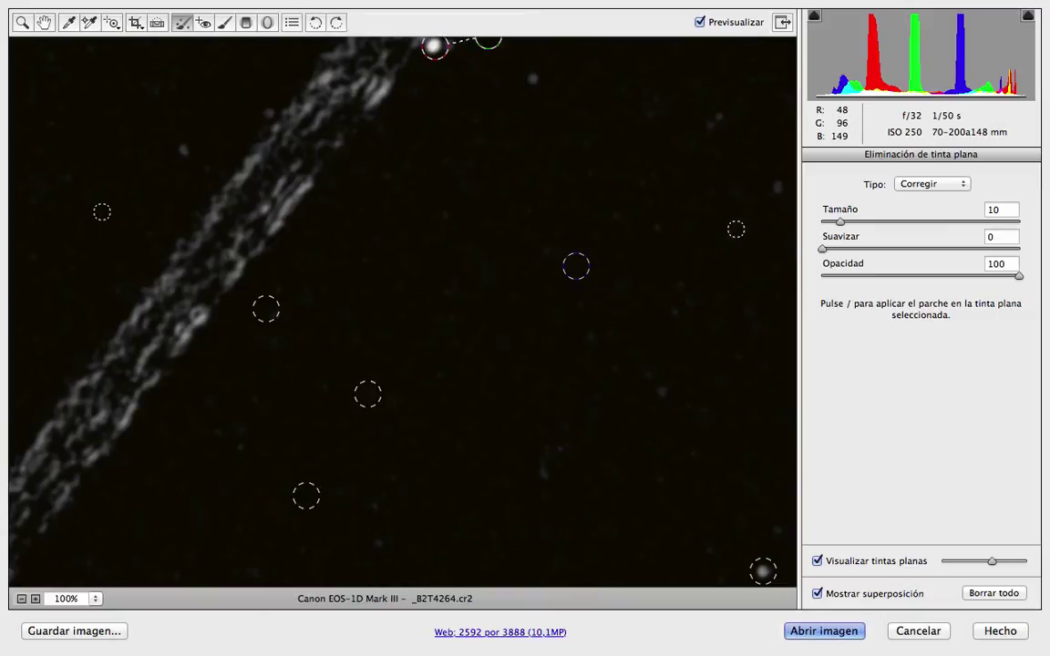
mouse_move(556, 171)
left_mouse_down()
mouse_move(543, 171)
mouse_move(532, 307)
left_mouse_up()
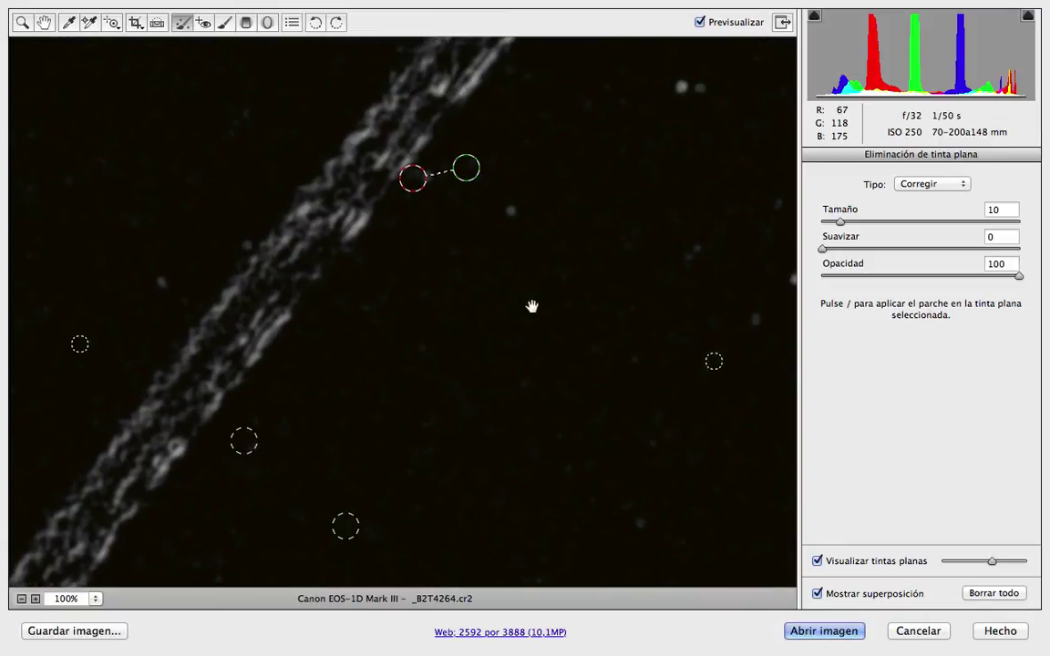
Step: Toggle Visualizar tintas planas and Mostrar superposición to judge the repairs, ending with visualization on
left_click(818, 561)
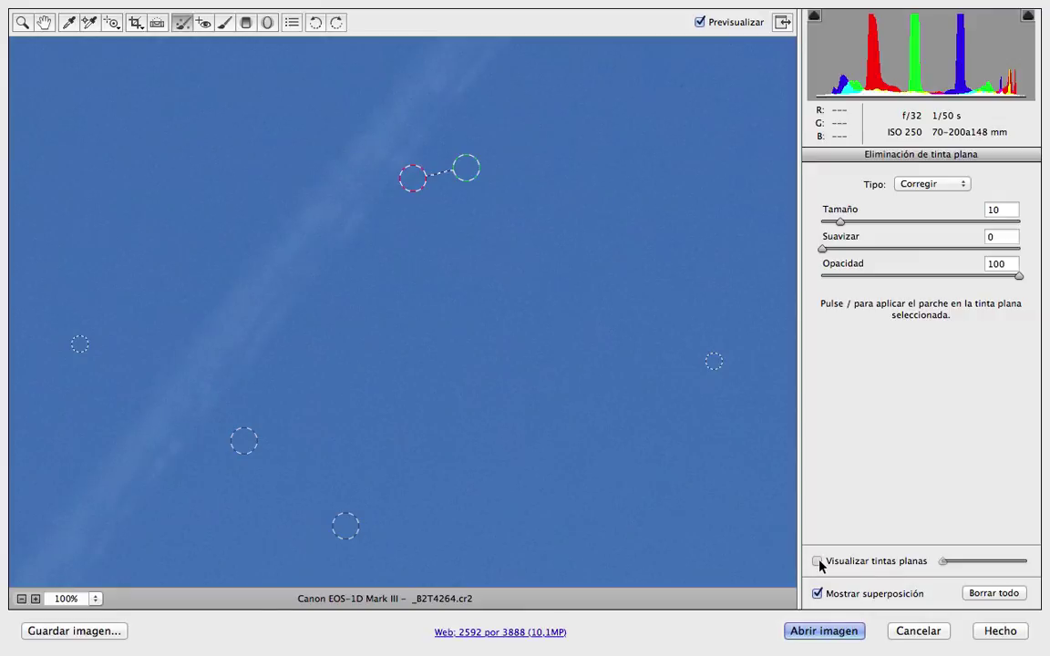
left_click(817, 561)
left_click(817, 561)
left_click(818, 593)
left_click(817, 593)
left_click(818, 594)
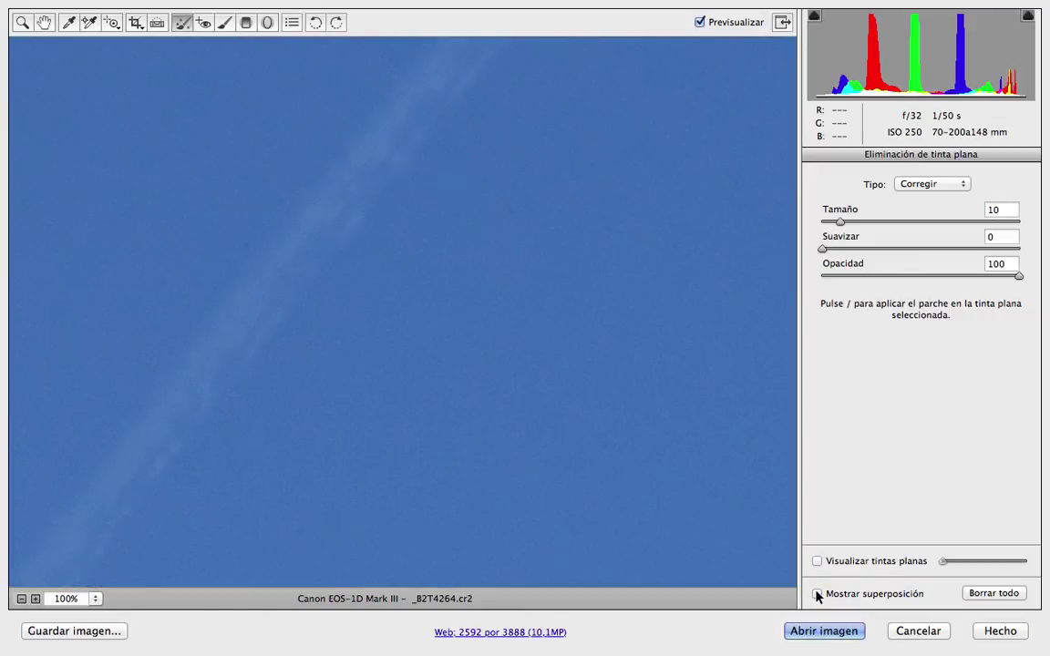
left_click(817, 593)
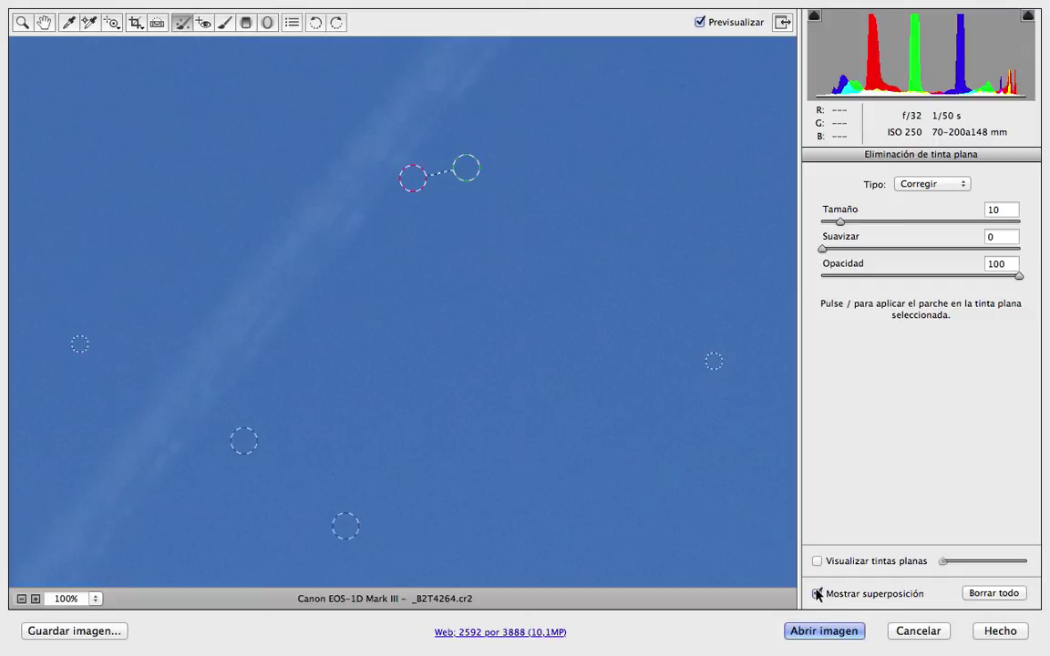
left_click(817, 562)
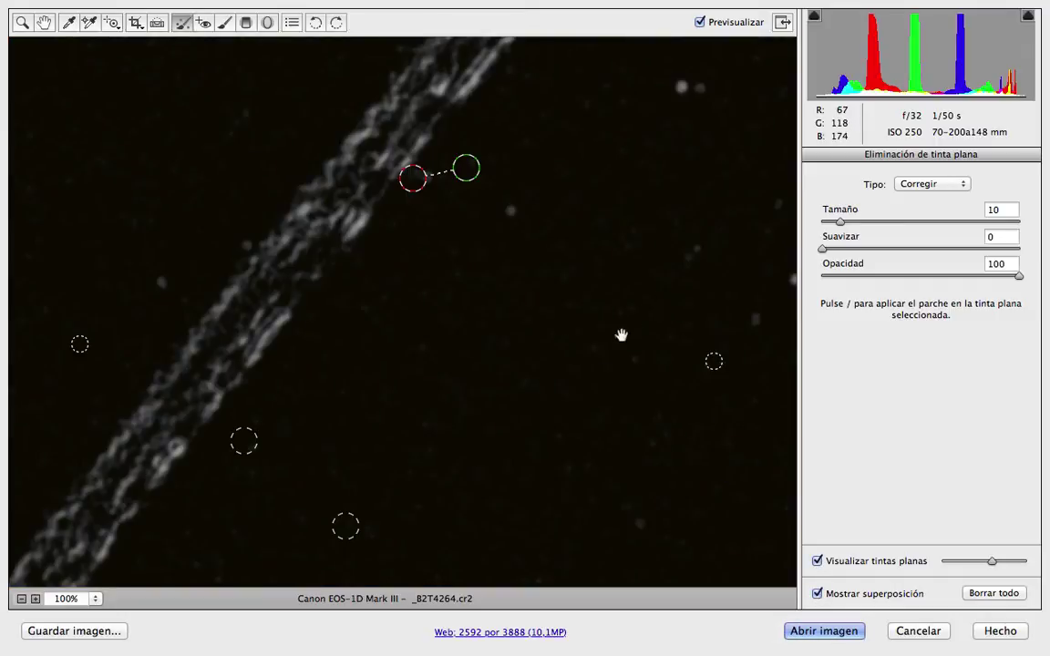
Step: Pan the sky, heal the top-left dust speck, and return to normal colour view
left_click_drag(652, 302, 496, 460)
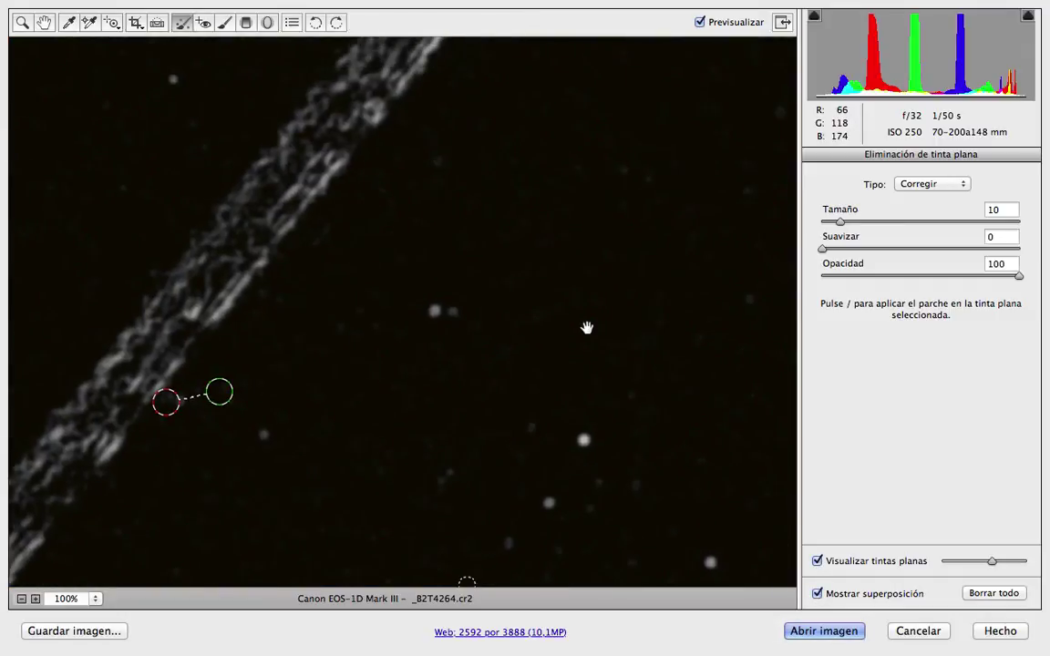
left_click(176, 78)
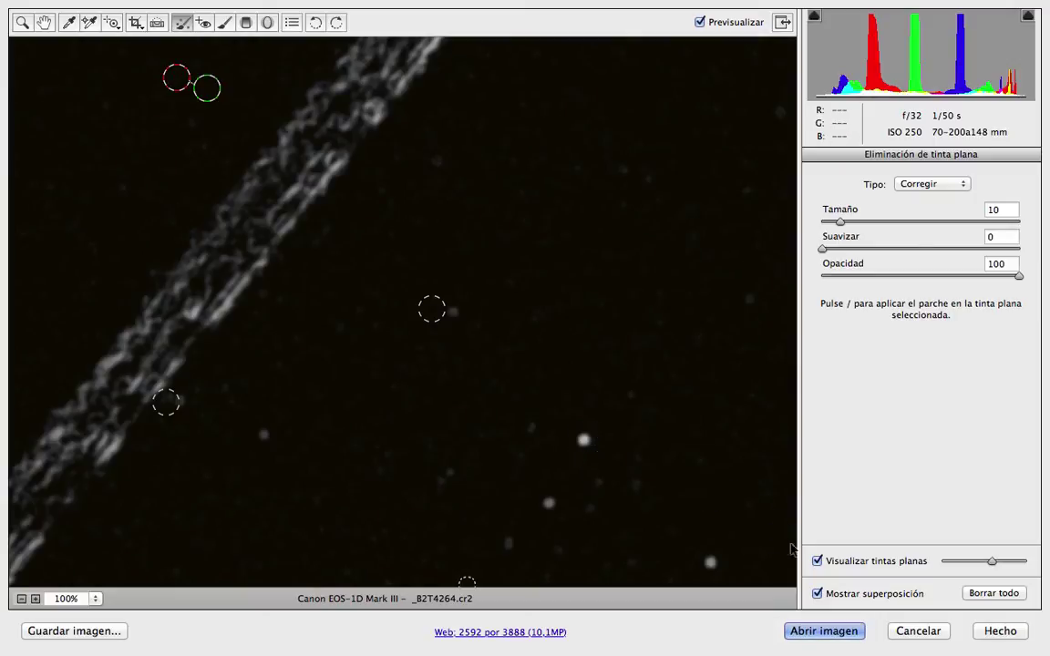
left_click(818, 561)
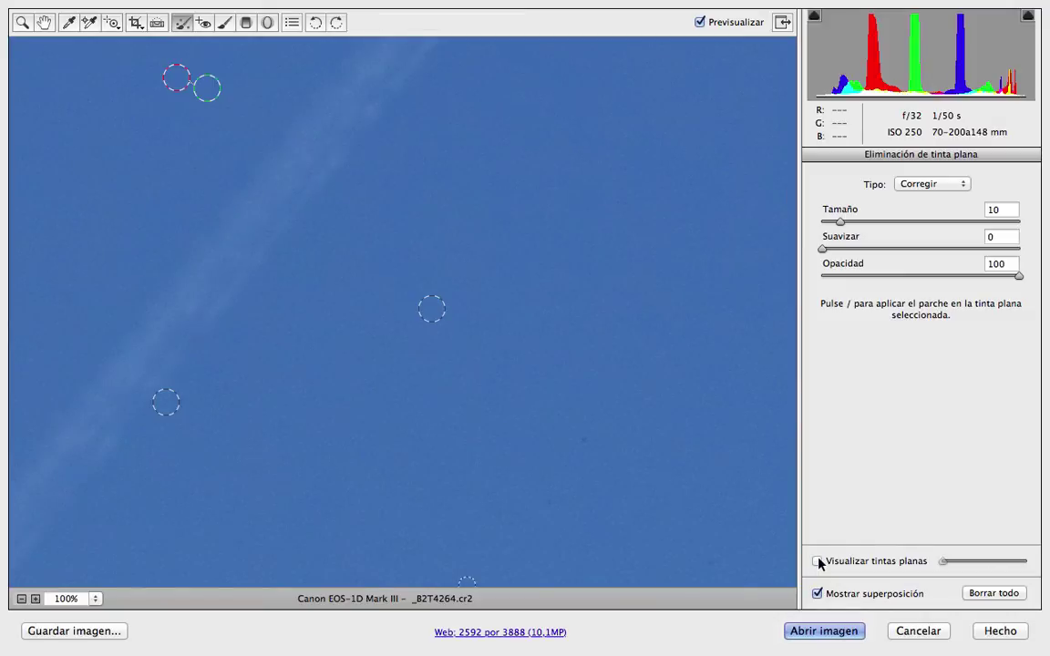
Step: Compare the lower-right sky with Visualizar tintas planas on and off, finishing in normal blue view
left_click(817, 561)
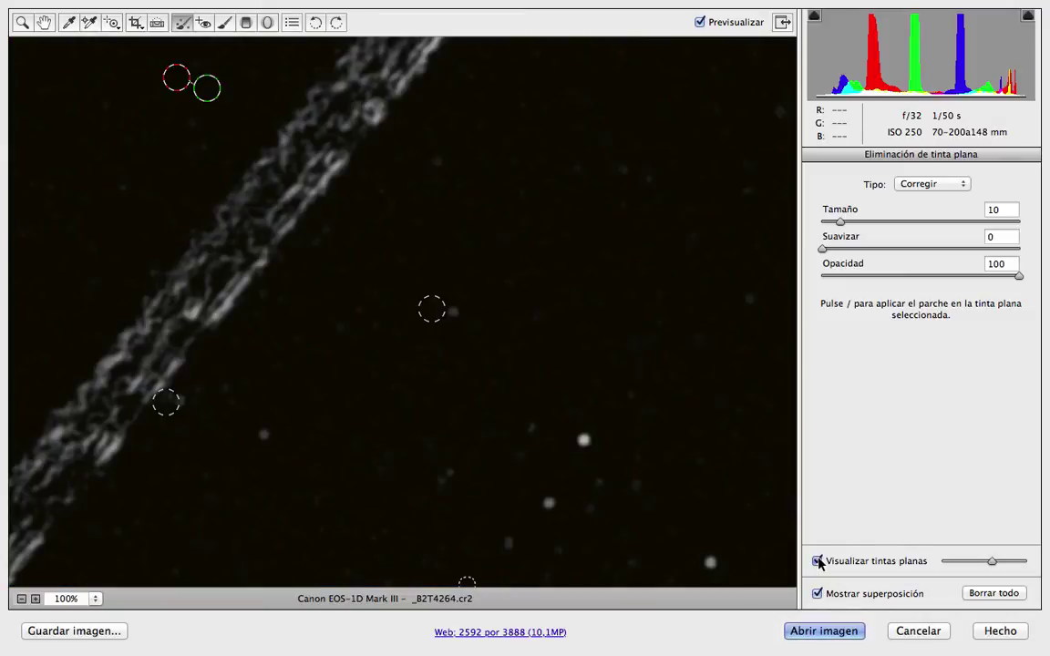
left_click(819, 561)
left_click(819, 561)
left_click(818, 561)
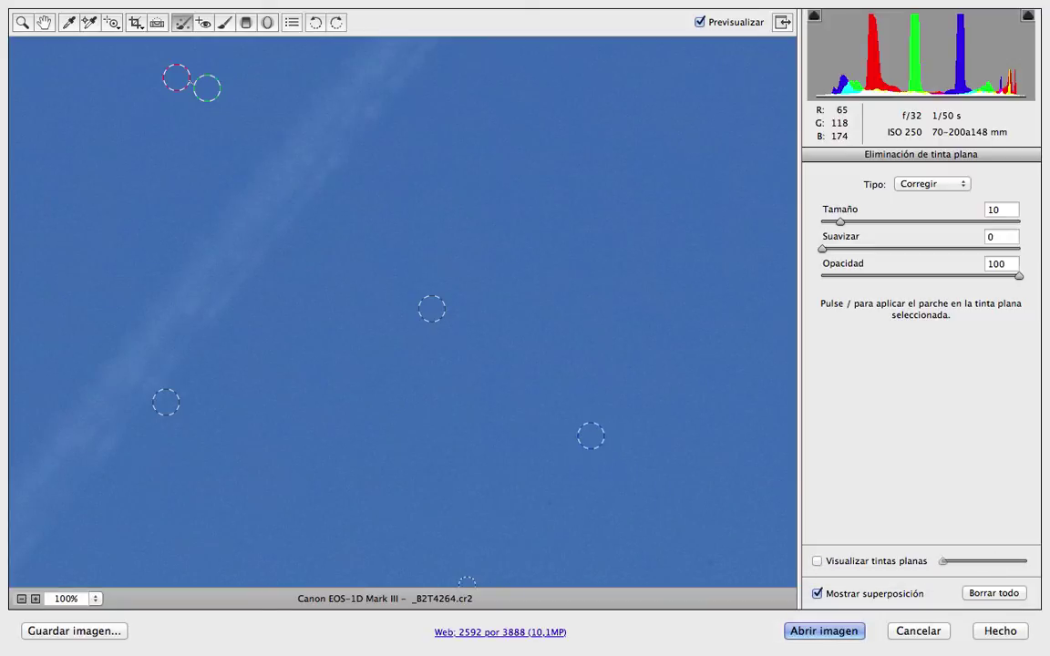
left_click(817, 561)
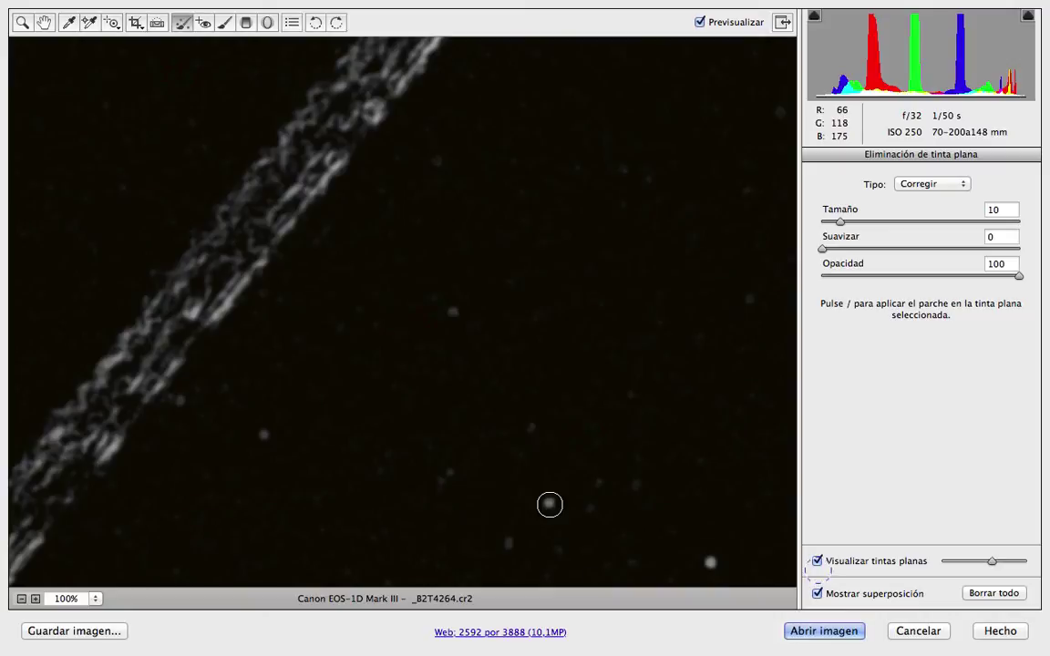
left_click(816, 561)
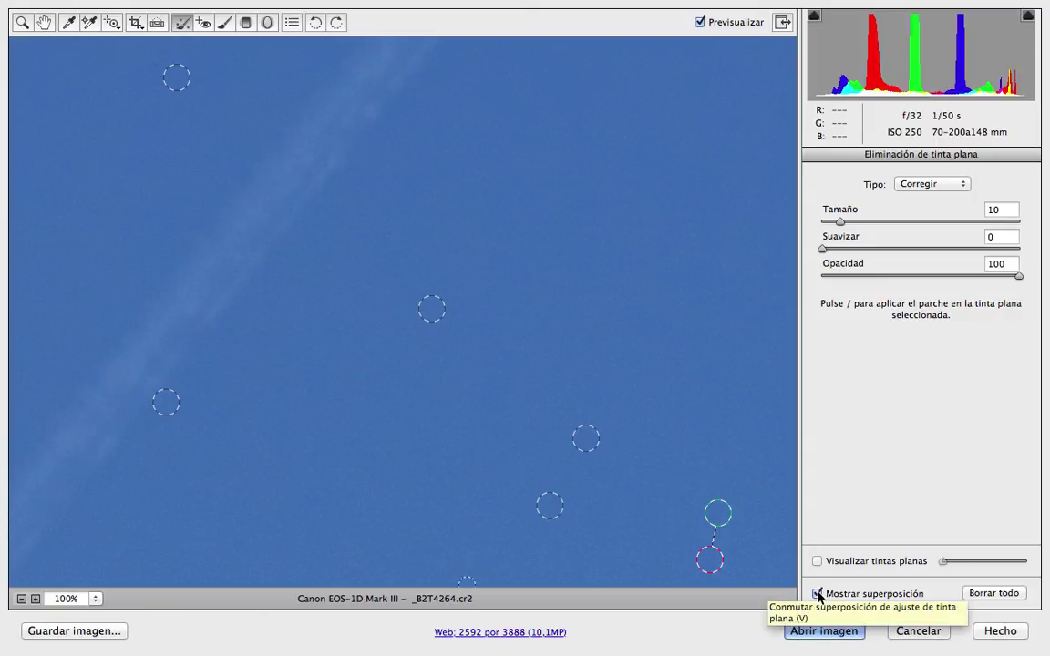
left_click(817, 594)
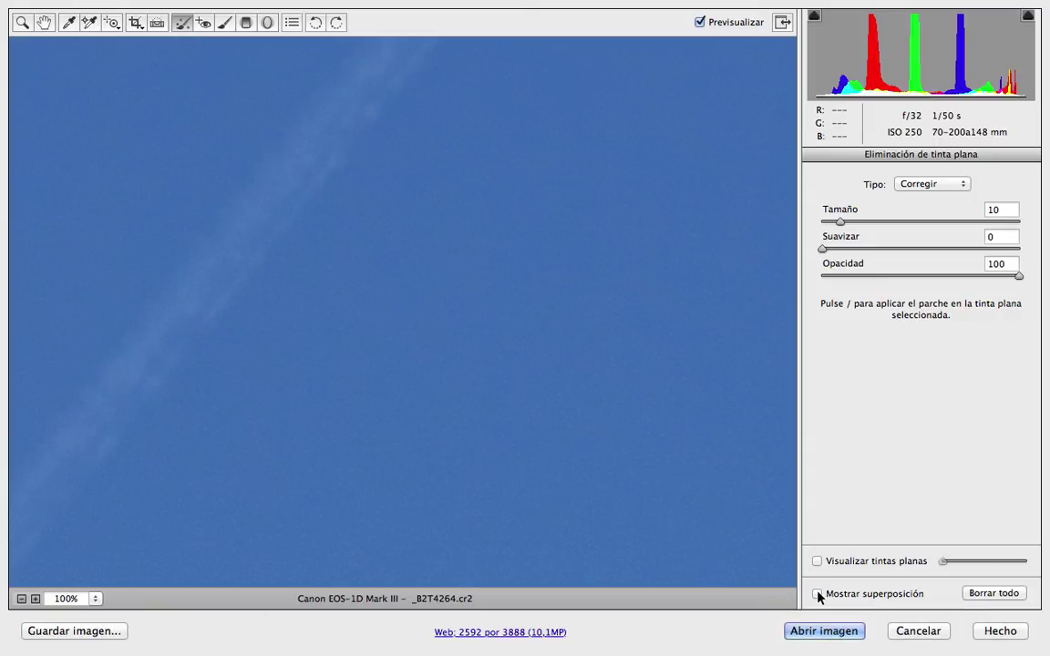
left_click(818, 594)
left_click(817, 594)
left_click(818, 594)
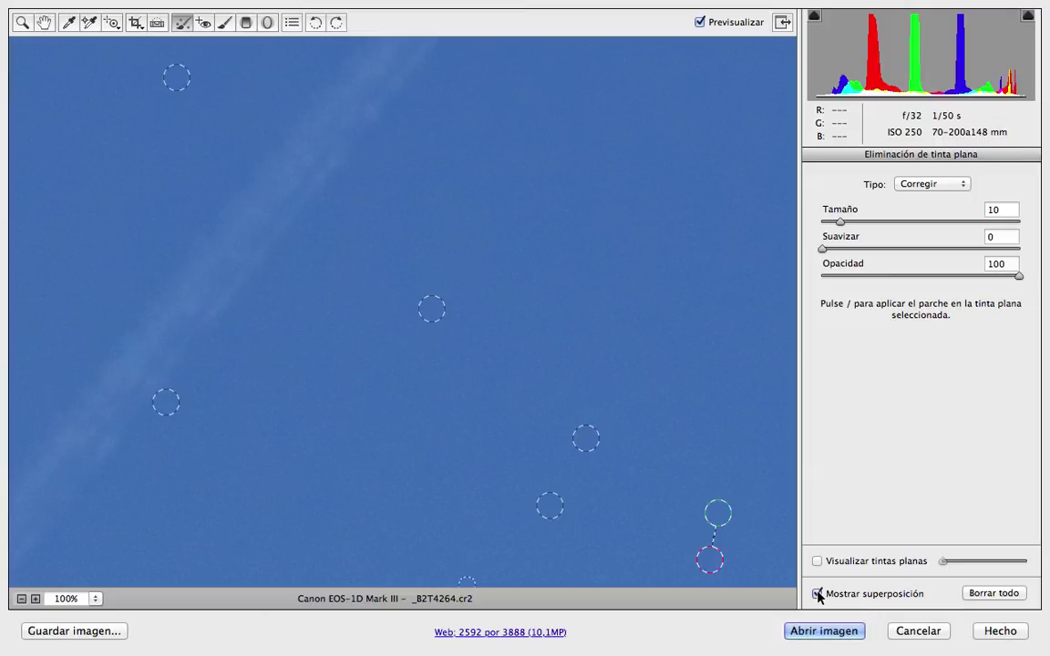